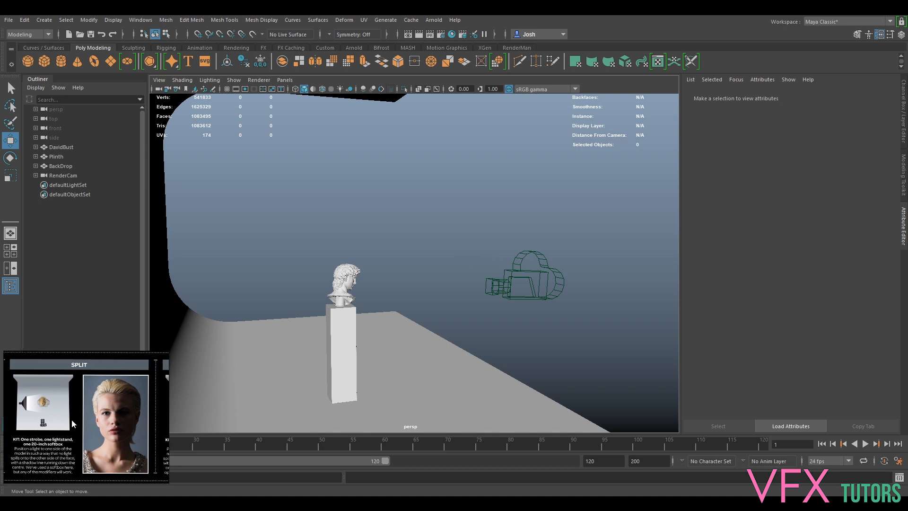
Create an Arnold area light in the scene
alt+drag(561, 239, 320, 243)
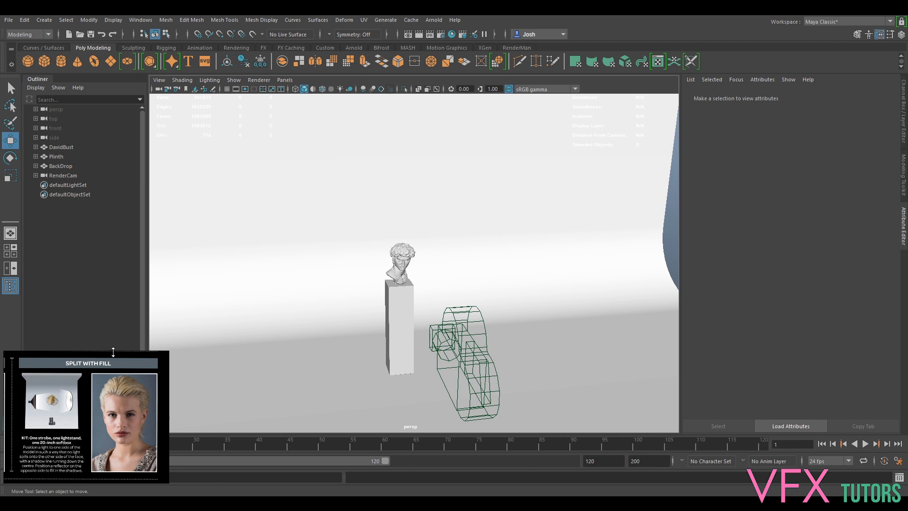
click(434, 21)
mouse_move(447, 58)
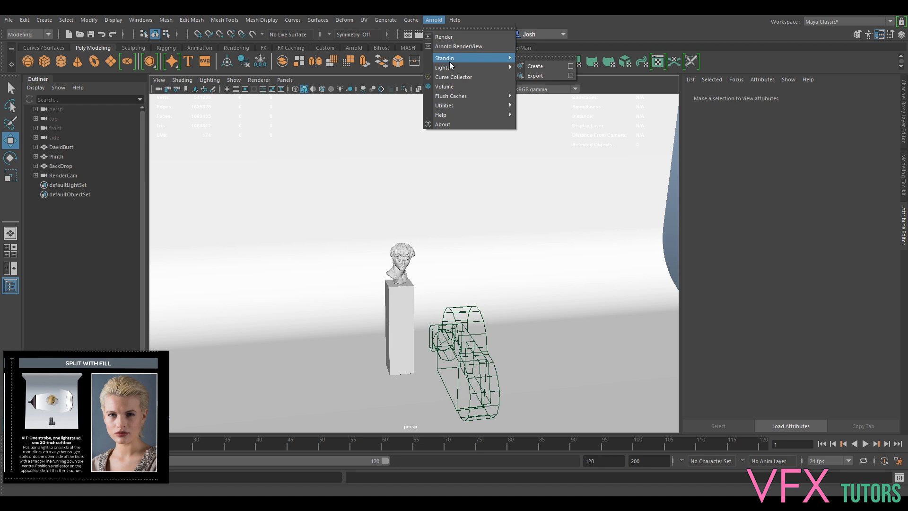
click(561, 75)
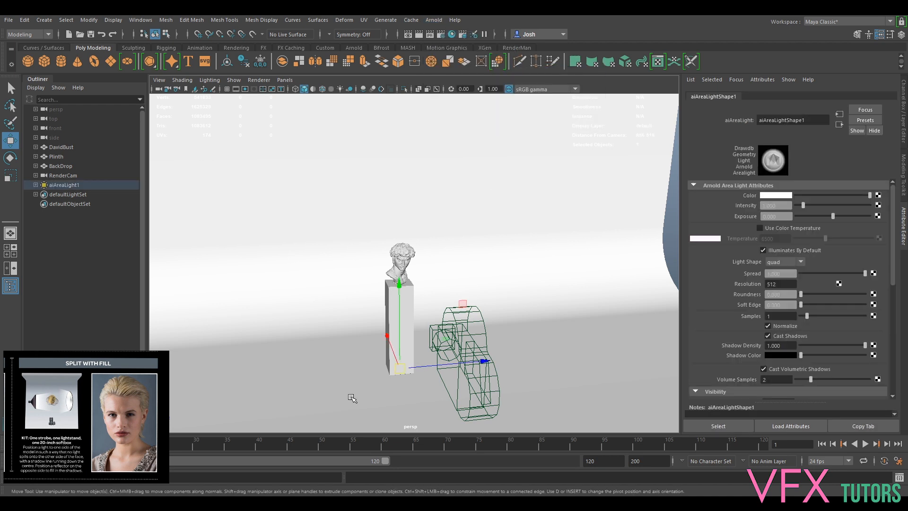
Place the area light beside the plinth at about Y 120, Z -105, scaled to about 53 and turned to face the bust
drag(414, 367, 350, 299)
key(r)
key(w)
key(e)
drag(344, 223, 312, 378)
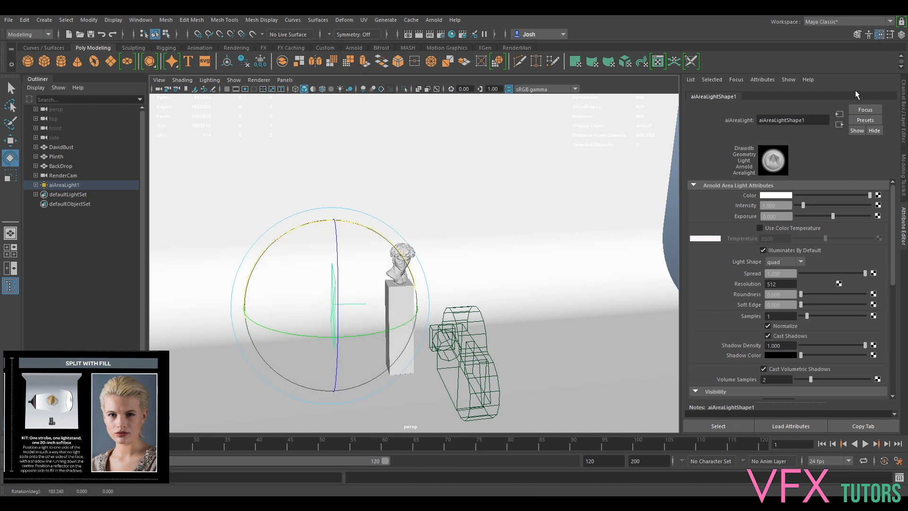
Set the area light's Rotate X to exactly 180
click(904, 137)
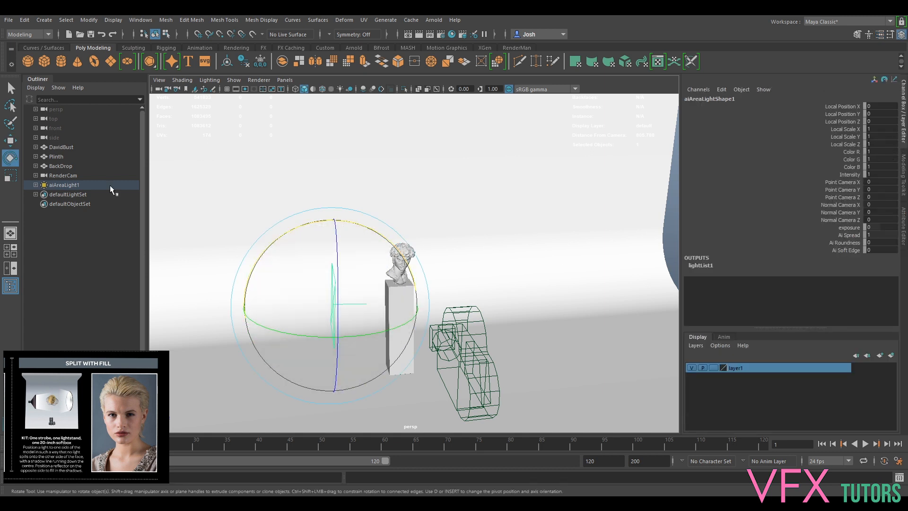
click(70, 185)
click(875, 129)
text(180)
key(Return)
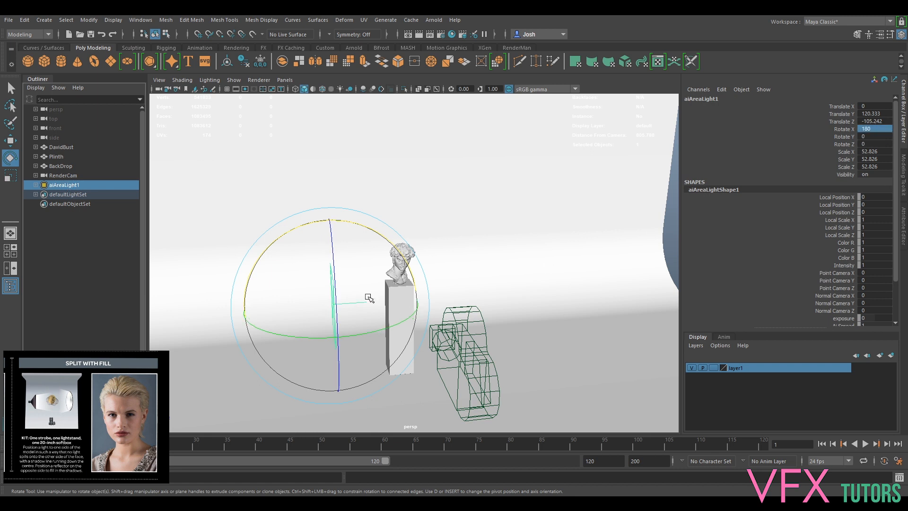
Raise and shift the area light to about X -25, Y 182, and rotate it about 4.5 degrees around Y
alt+drag(330, 324, 380, 348)
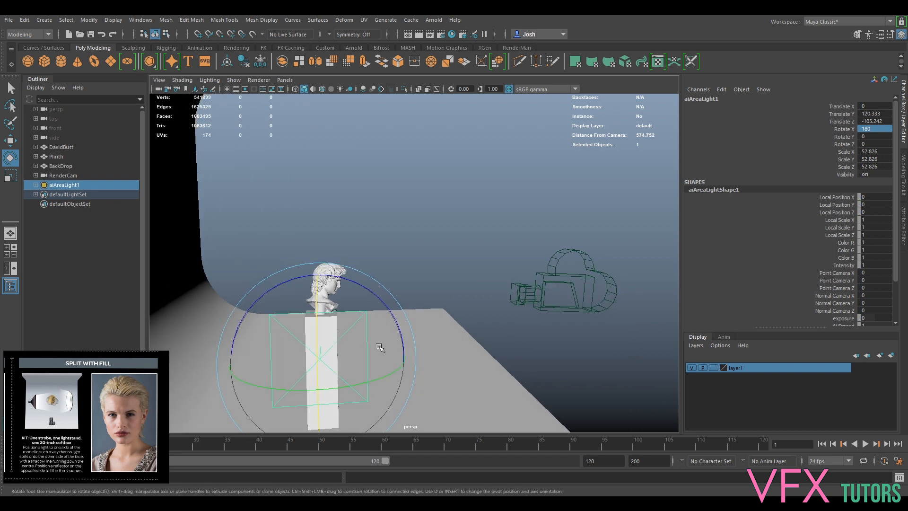
key(w)
alt+middle_drag(328, 390, 367, 258)
alt+drag(435, 258, 405, 274)
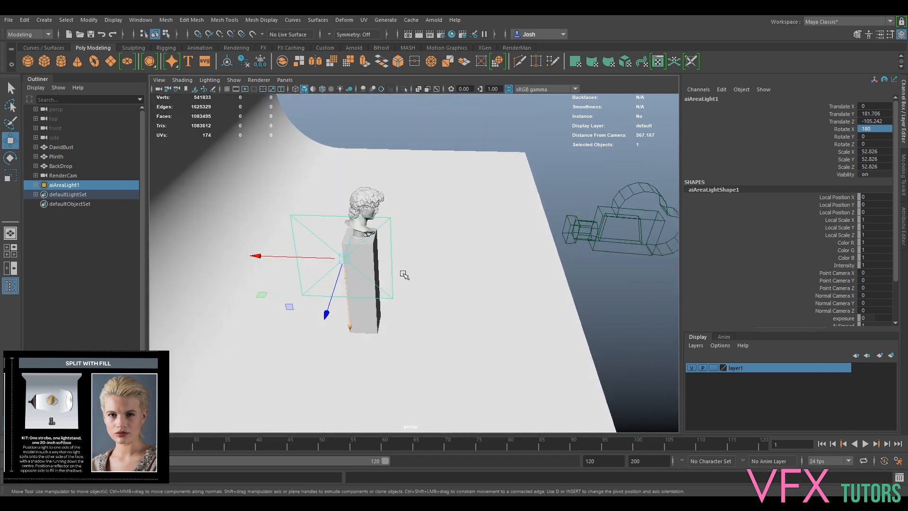
drag(320, 259, 344, 265)
key(e)
drag(384, 311, 392, 309)
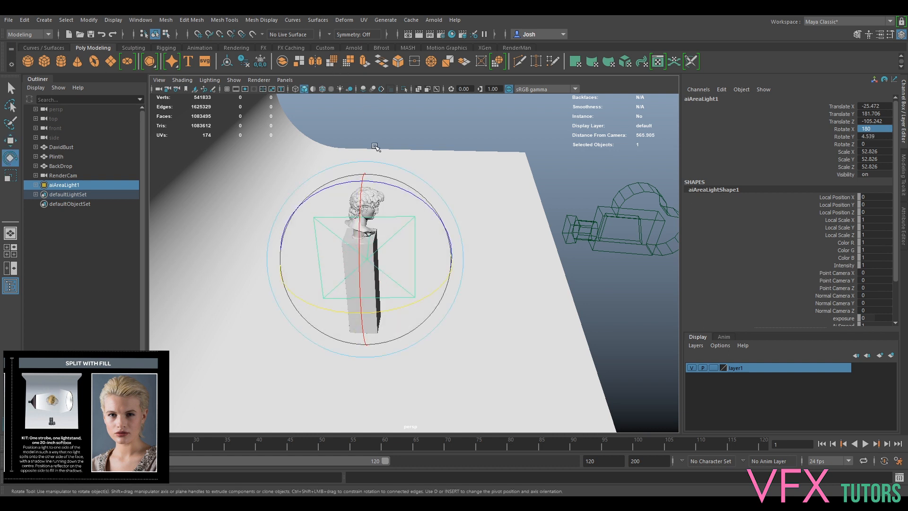
Look through RenderCam in the viewport and open the Arnold RenderView
click(284, 80)
mouse_move(297, 91)
click(428, 97)
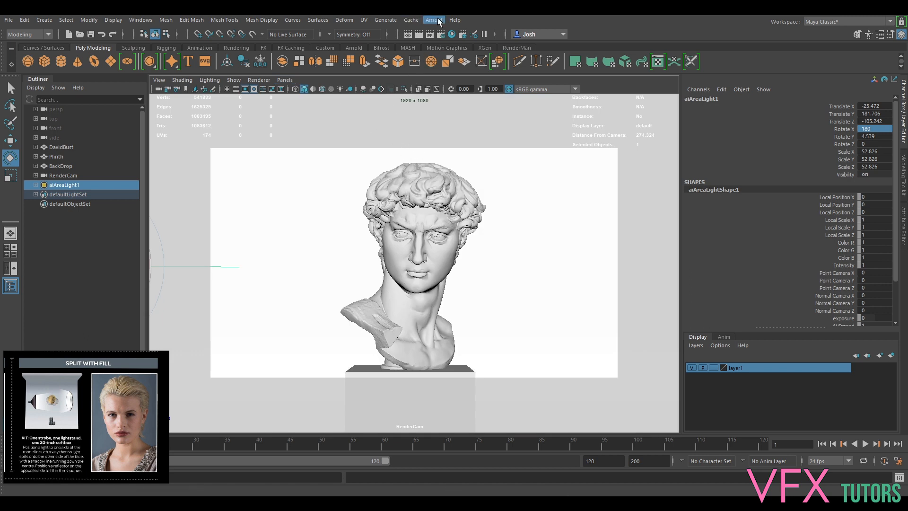
click(439, 21)
click(461, 45)
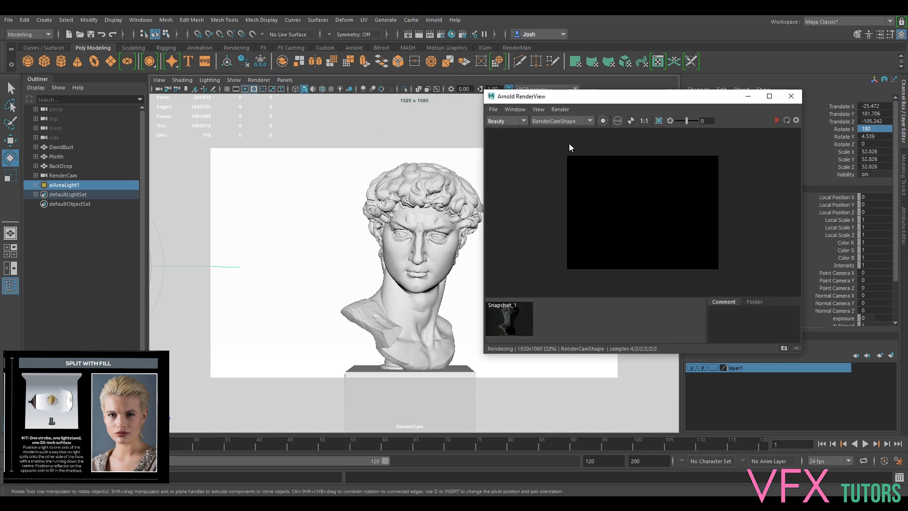
Enlarge the render window, start a live render and collapse the snapshot strip
click(521, 308)
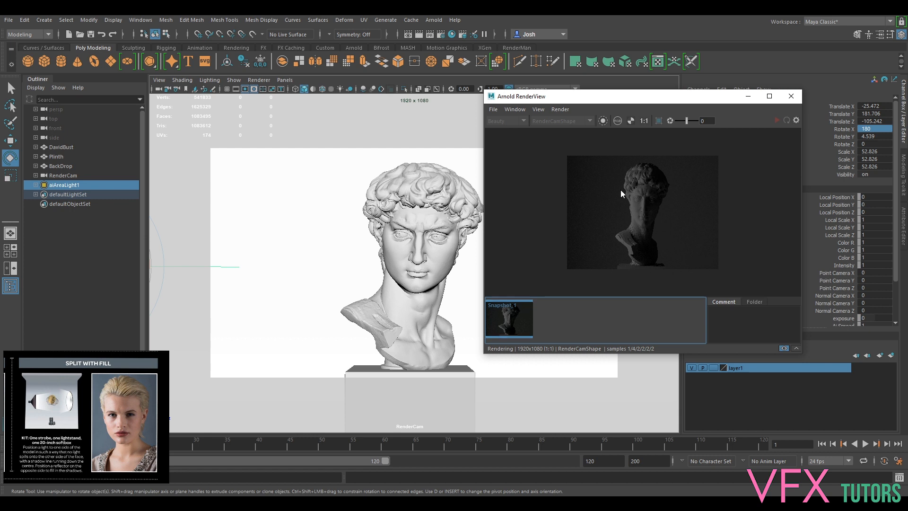
drag(486, 90, 346, 111)
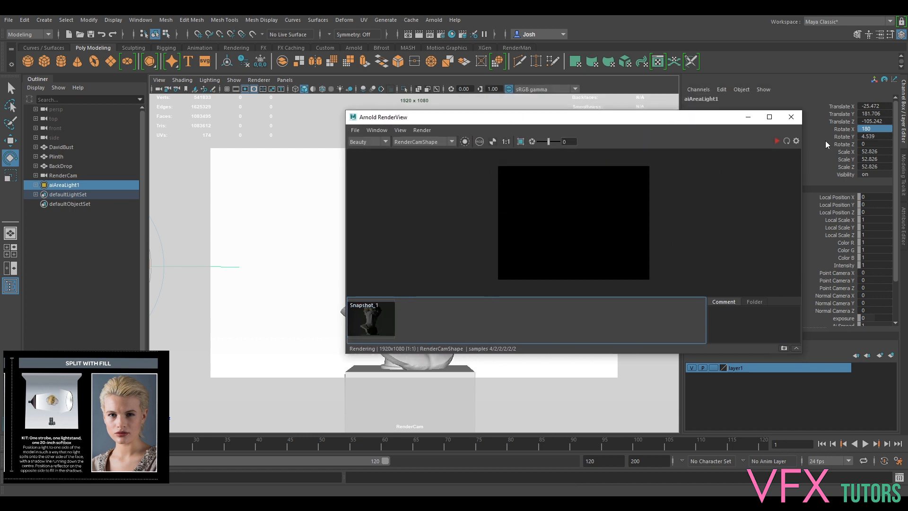
click(776, 140)
click(465, 318)
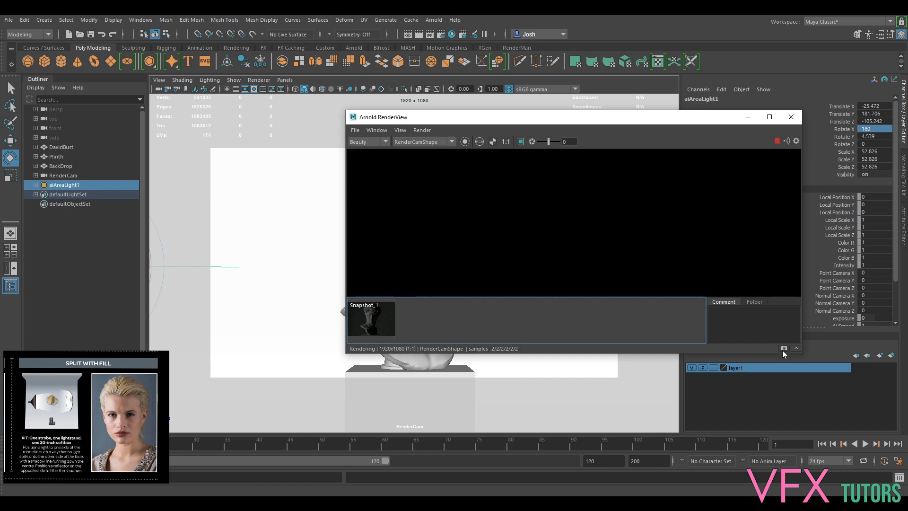
click(796, 348)
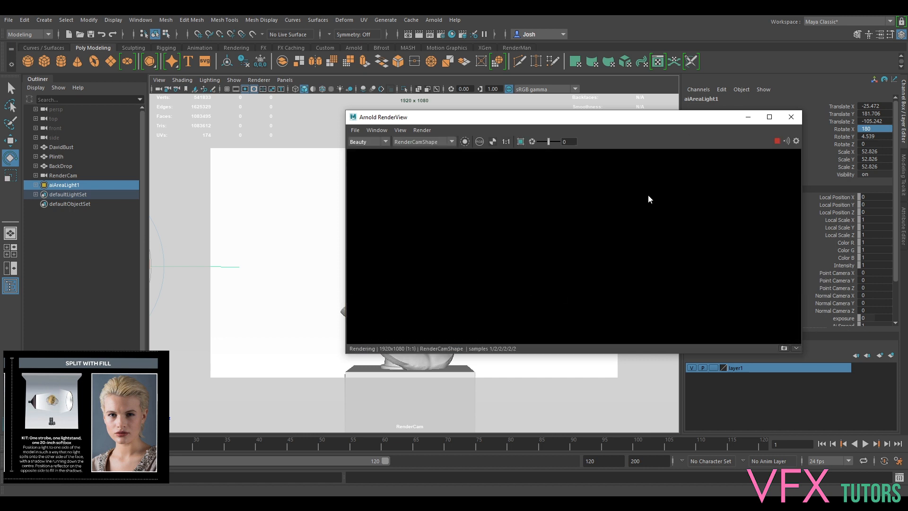
Stop the live render and move the render window clear of the object's attributes
scroll(649, 199, down, 2)
scroll(649, 202, down, 1)
scroll(737, 180, up, 1)
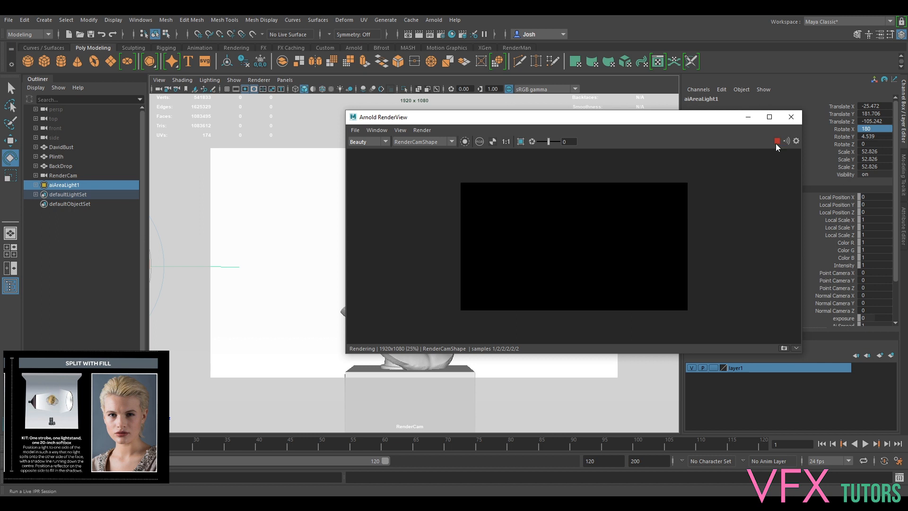
click(776, 141)
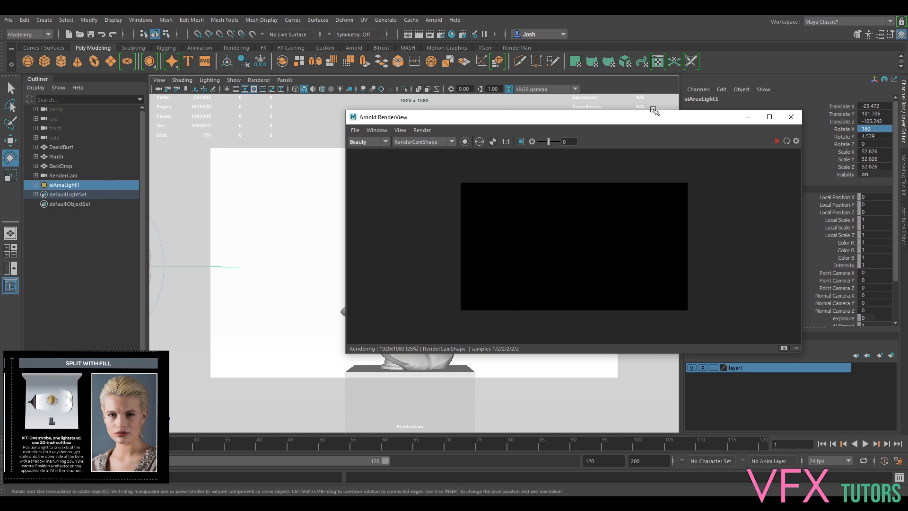
drag(675, 121, 538, 116)
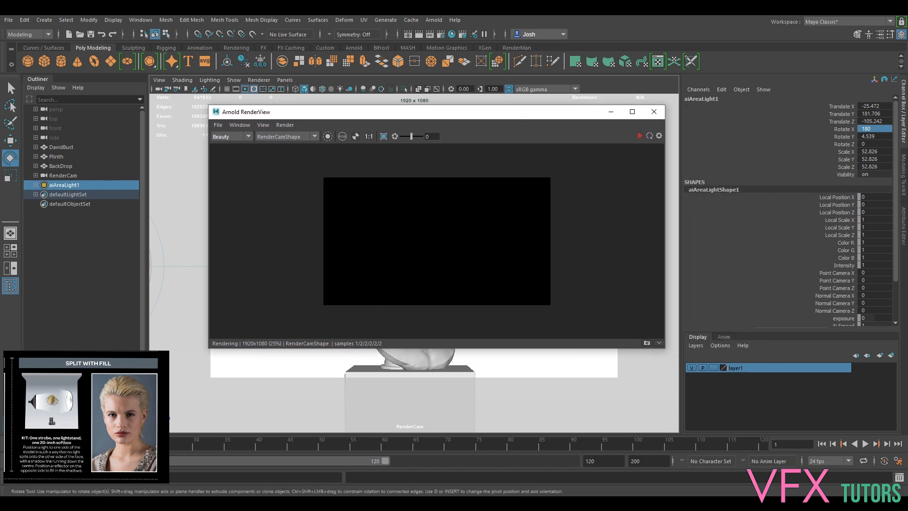
Start a live render and set the area light's exposure to 10
click(904, 228)
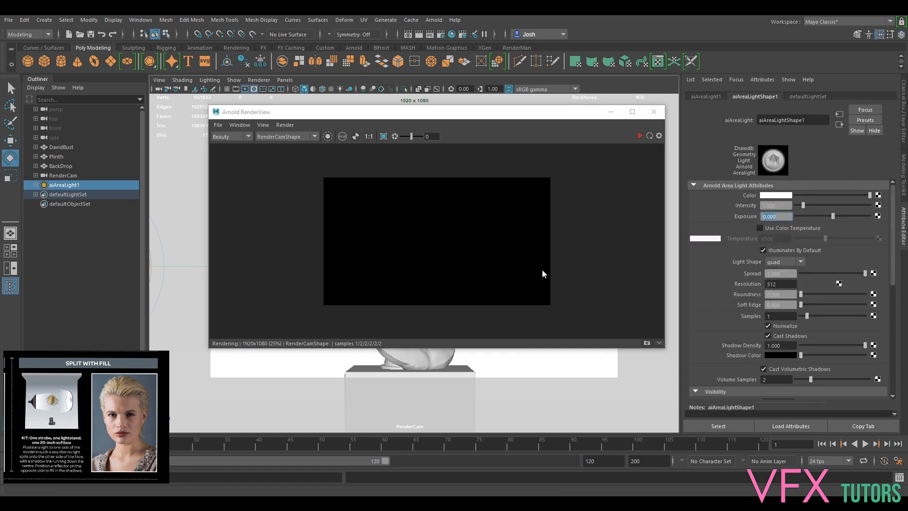
key(Return)
click(640, 136)
click(761, 216)
text(10)
key(Return)
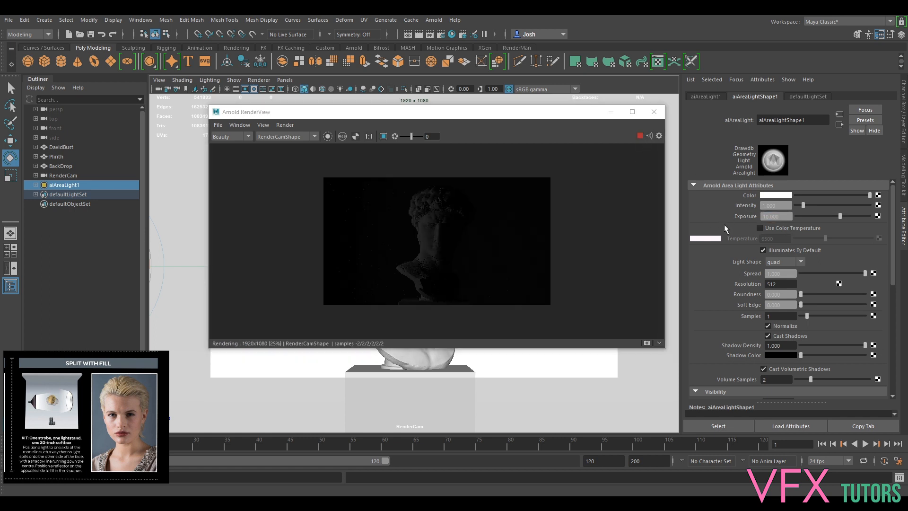
Test the area light's exposure at 20 and 15, and settle on 14.5
click(771, 216)
text(20)
key(Return)
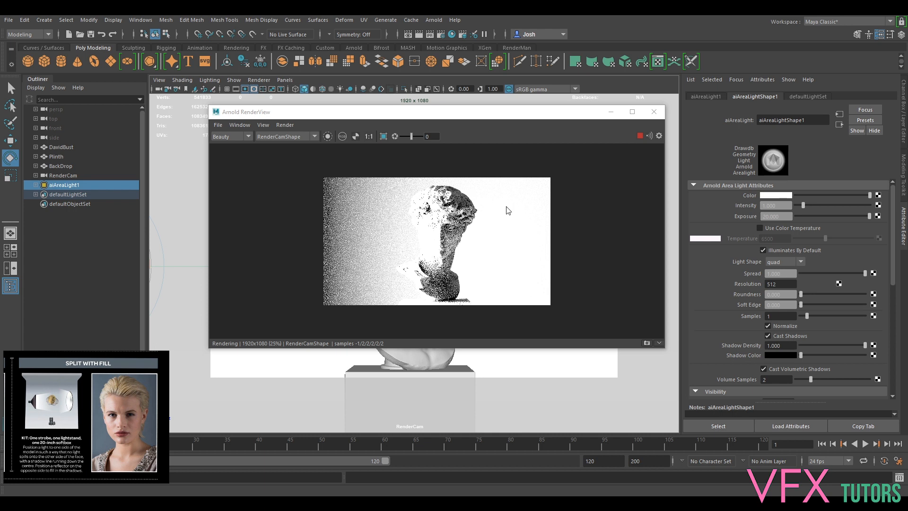
click(779, 217)
text(15)
key(Return)
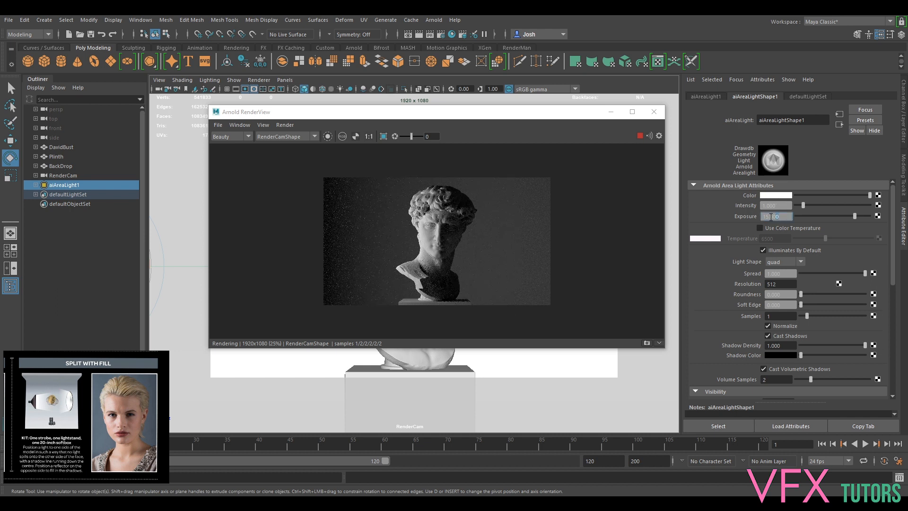
text(14.5)
key(Return)
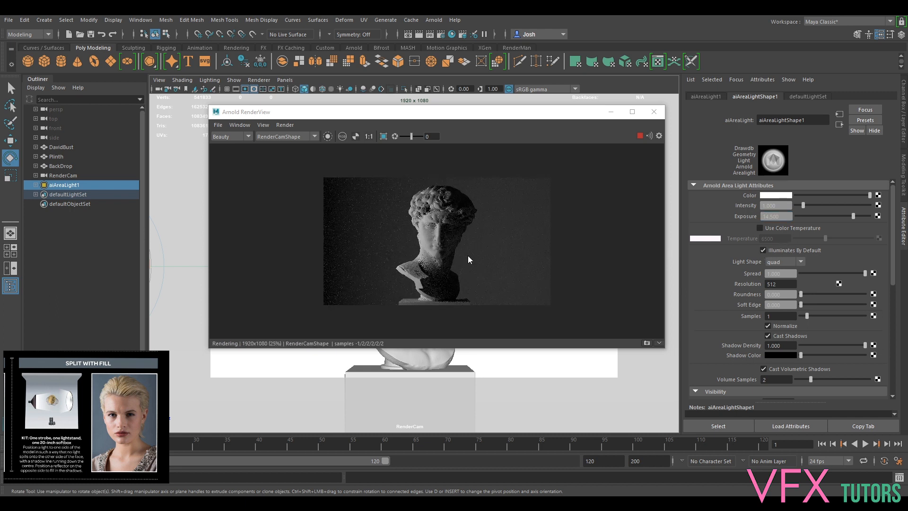
Examine the split lighting on the bust's face in the render and stop the live render
scroll(461, 250, up, 3)
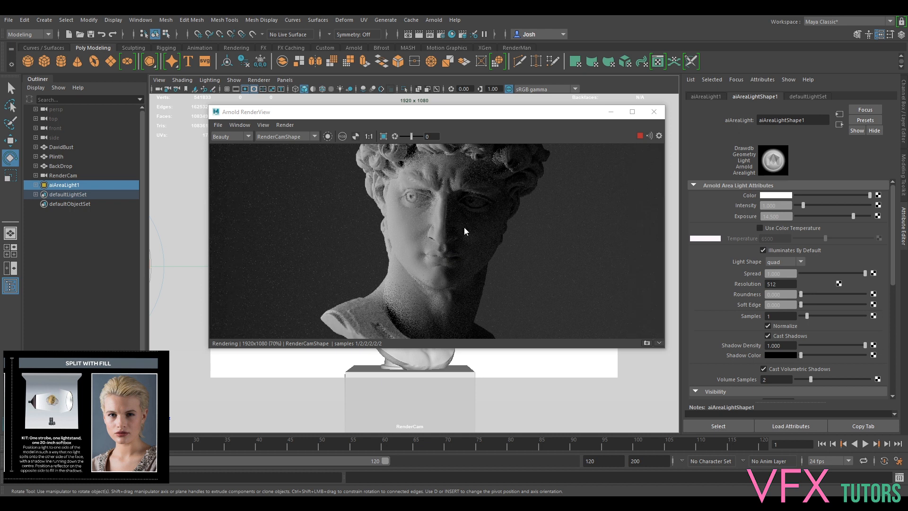
scroll(507, 232, down, 3)
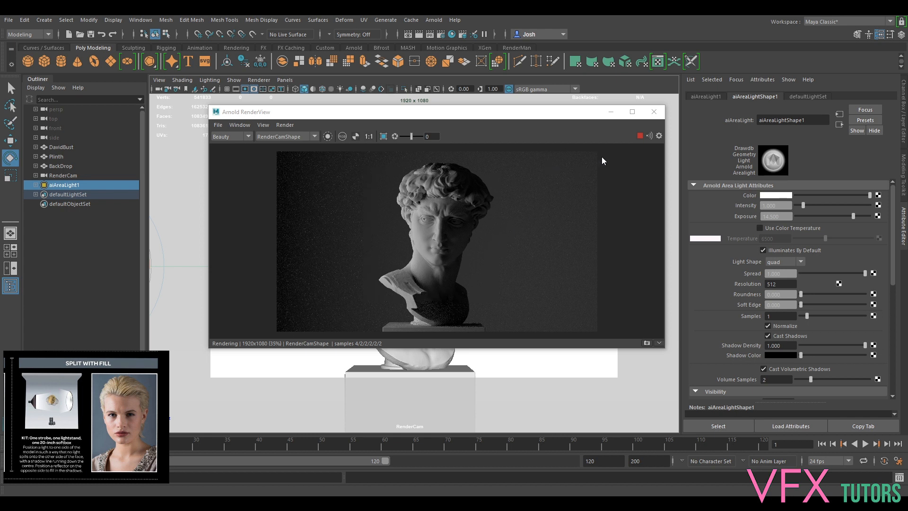
click(639, 135)
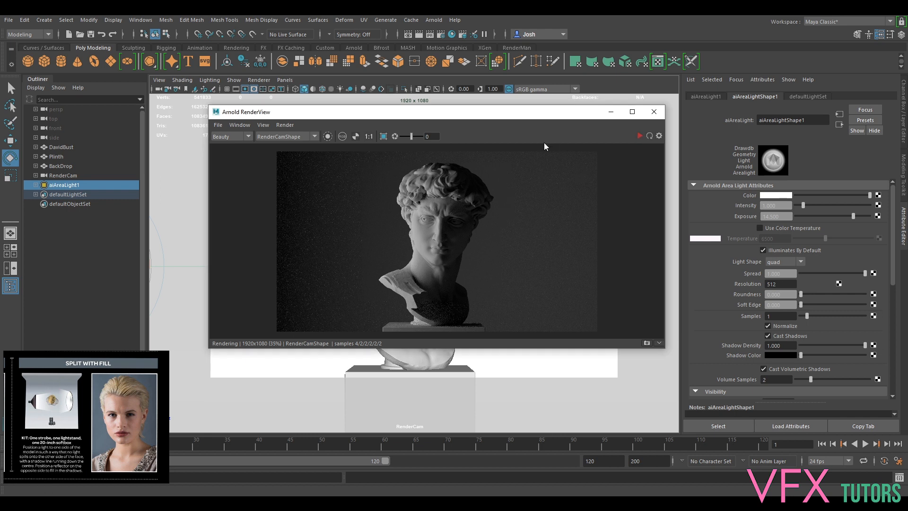
Switch the viewport back to the persp camera and move the render window clear of the area light
drag(497, 117, 625, 177)
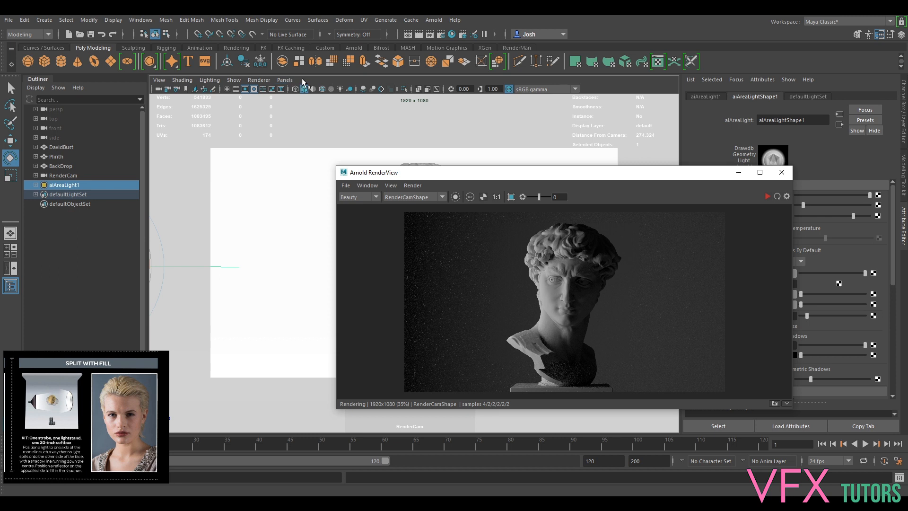
click(287, 80)
mouse_move(312, 89)
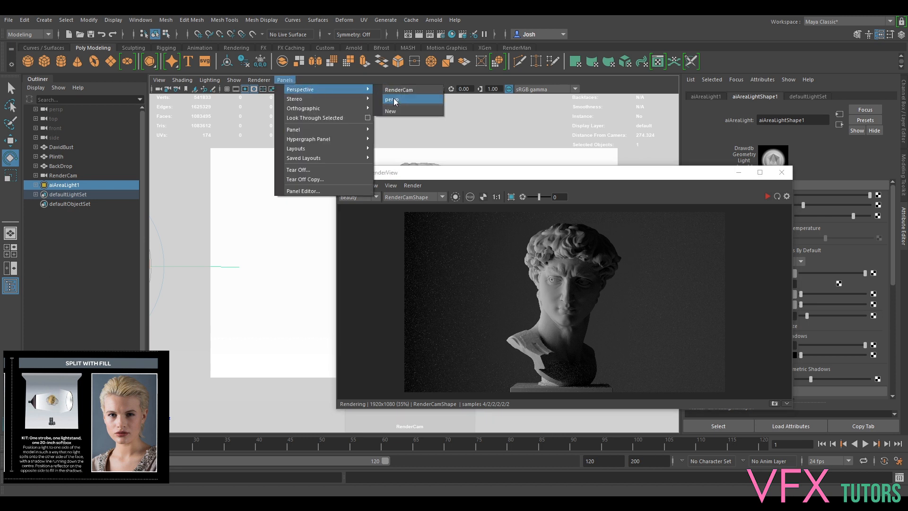
click(393, 100)
drag(557, 177, 615, 254)
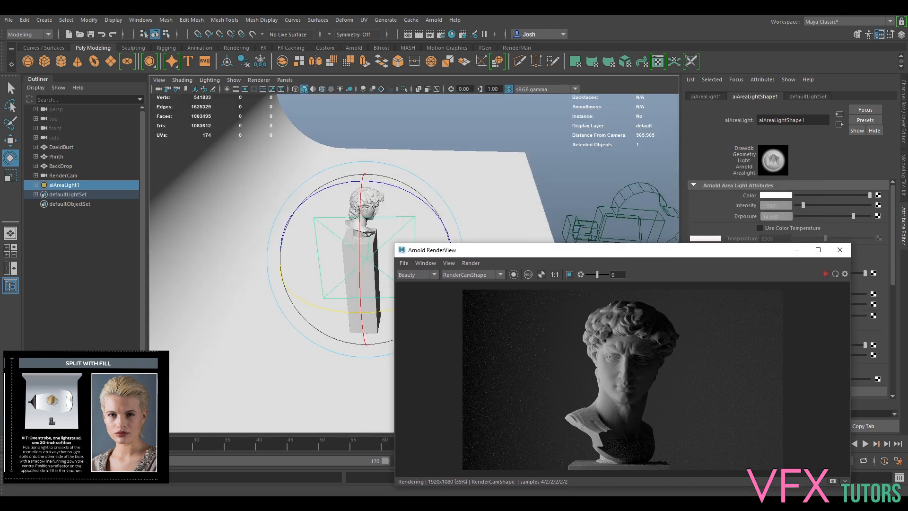
Rename the area light aiAreaLightKey and make a duplicate of it named aiAreaLightFill
double_click(86, 185)
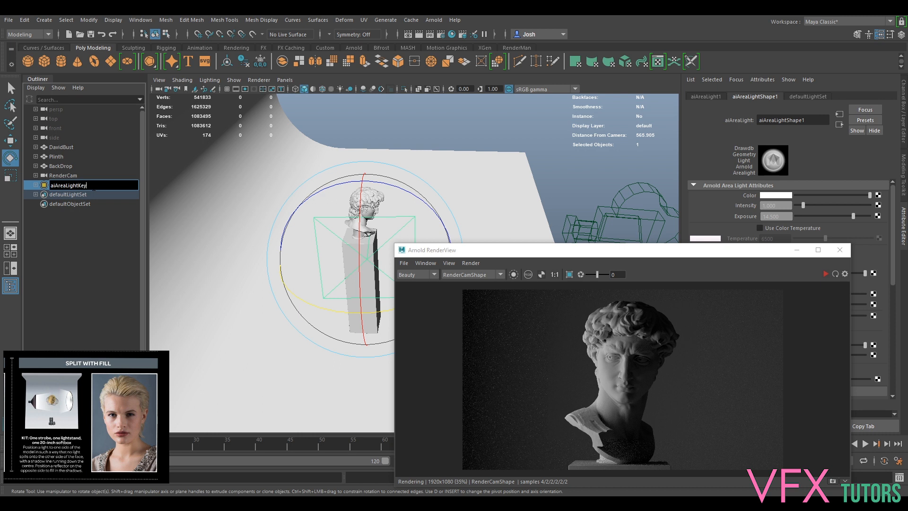
key(Return)
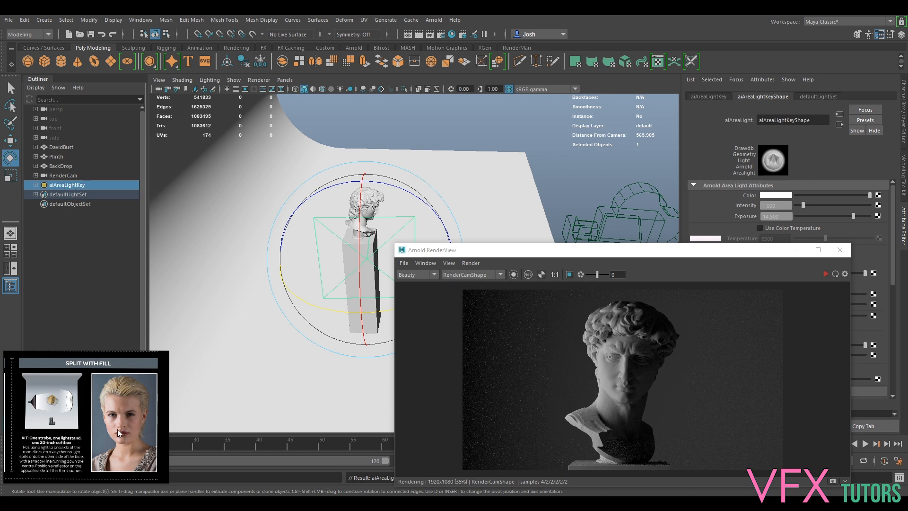
key(ctrl+d)
double_click(71, 195)
click(96, 194)
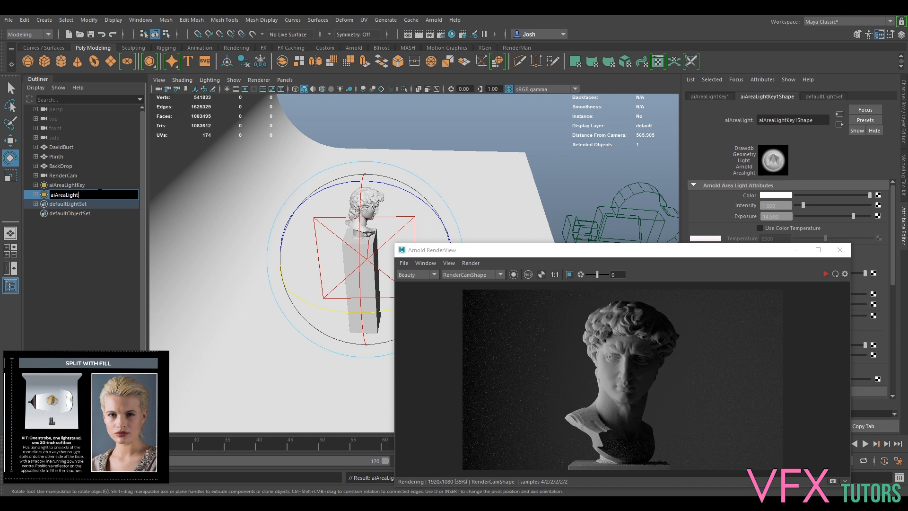
key(Return)
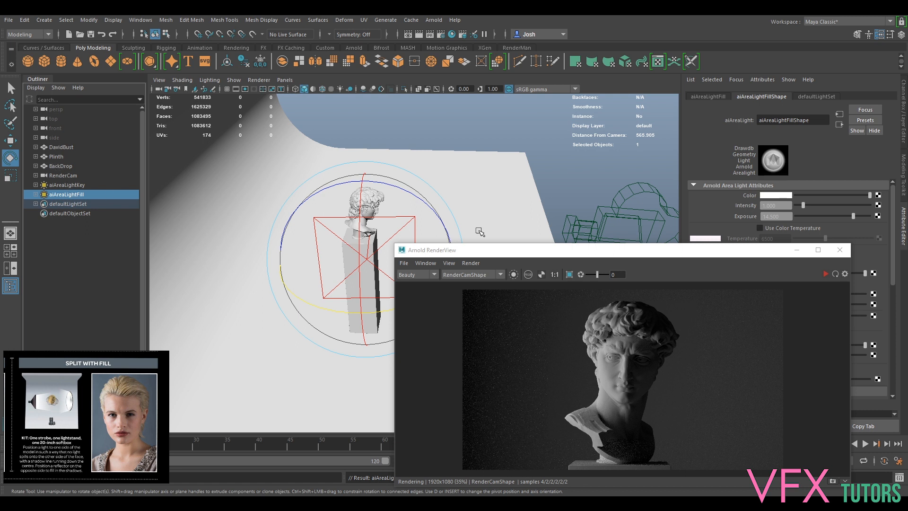
Move the fill light to the opposite side of the bust, at about X 1, Z 229
key(w)
drag(534, 253, 627, 244)
alt+drag(416, 245, 519, 208)
Set the fill light's Rotate X to 0 so it faces the bust
key(e)
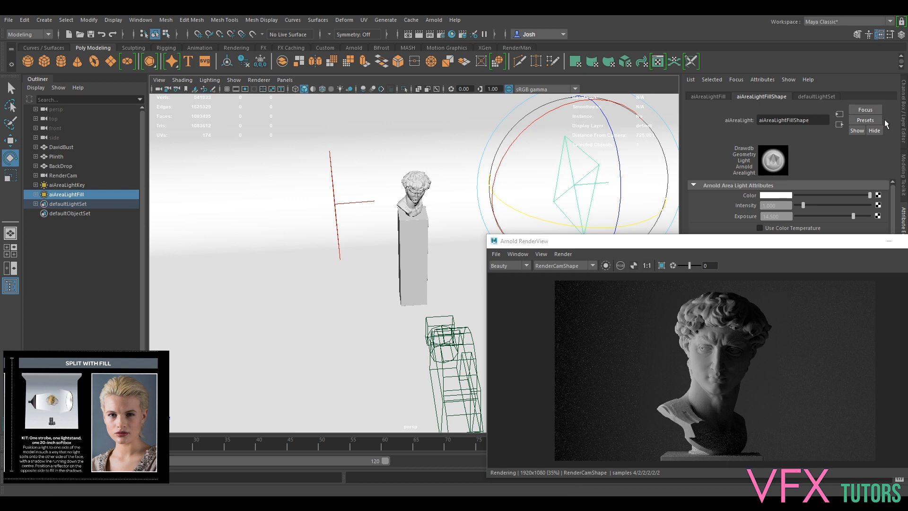
click(904, 132)
double_click(872, 130)
text(0)
key(Return)
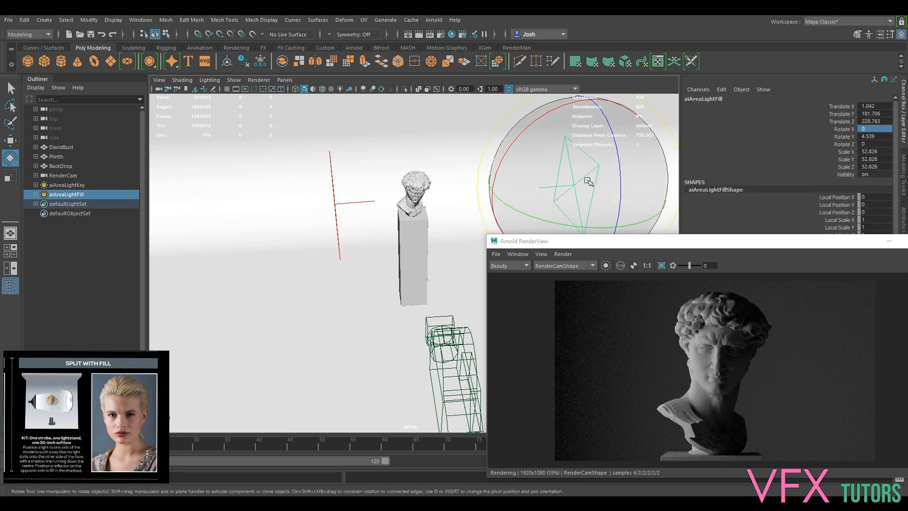
Move the fill light closer to the bust, to about X -5.8, Z 142.5, and update the render
key(w)
drag(591, 185, 534, 190)
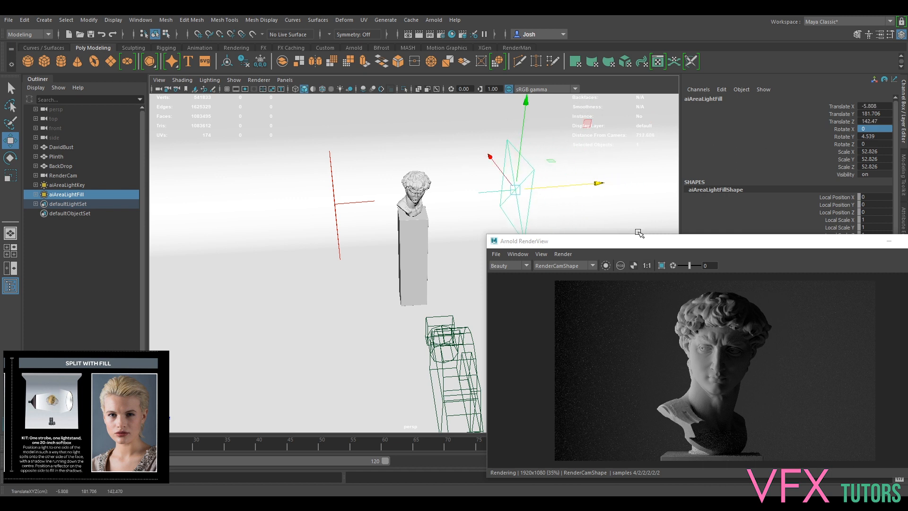
drag(638, 237, 480, 184)
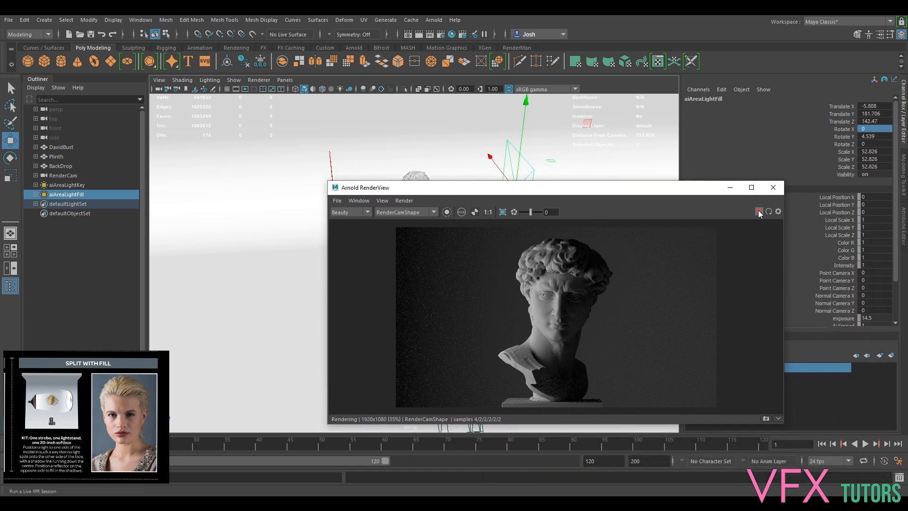
click(406, 203)
click(446, 270)
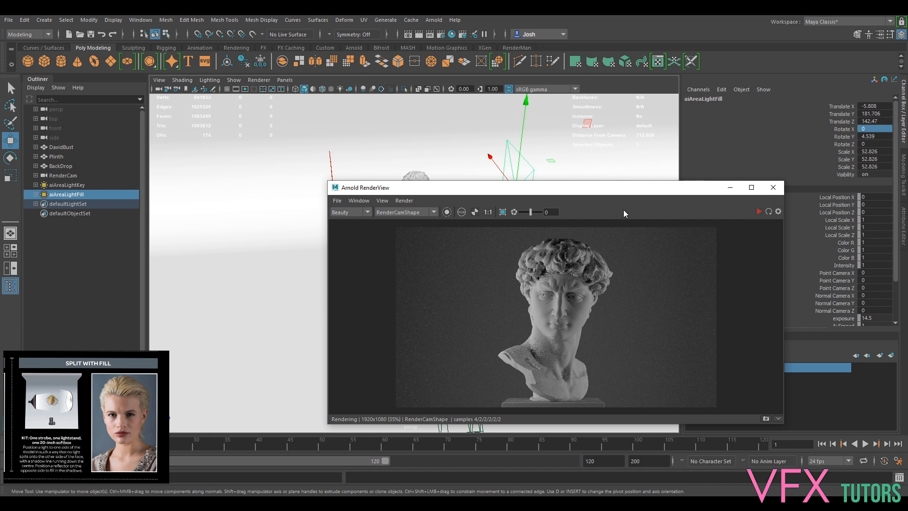
click(758, 214)
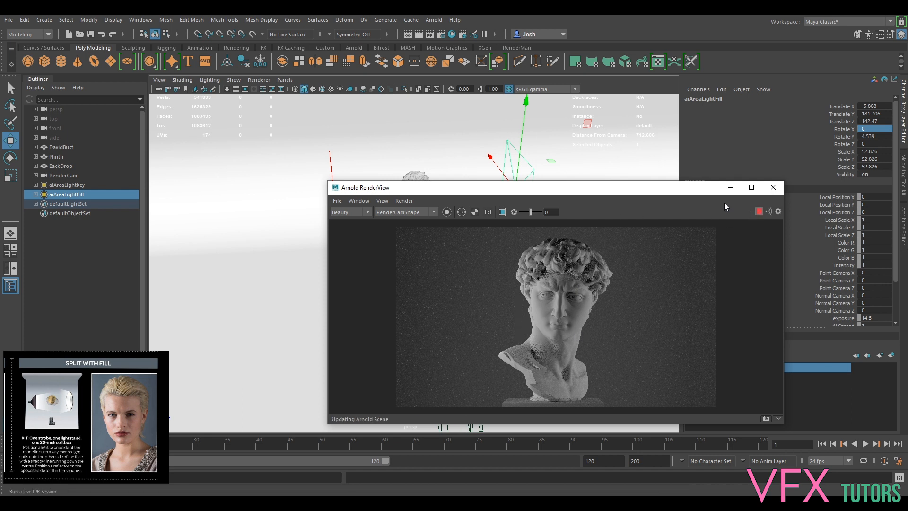
drag(646, 189, 449, 121)
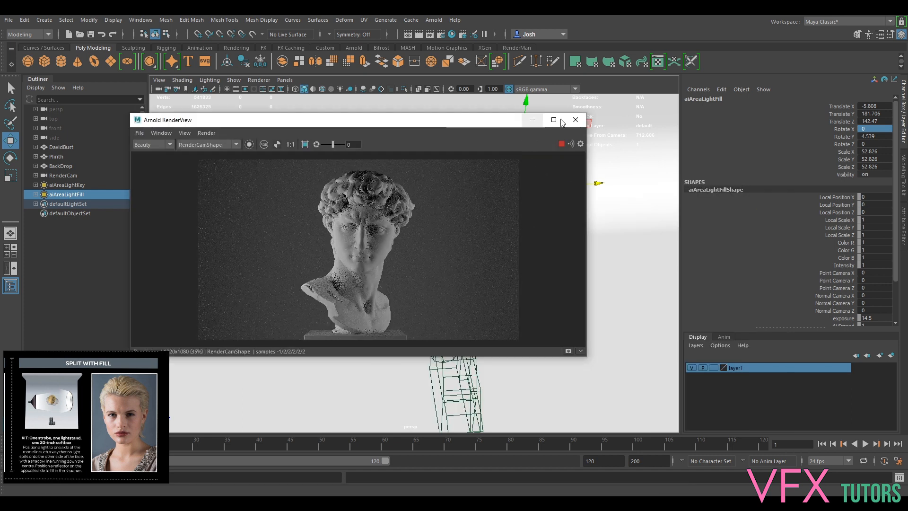
click(562, 144)
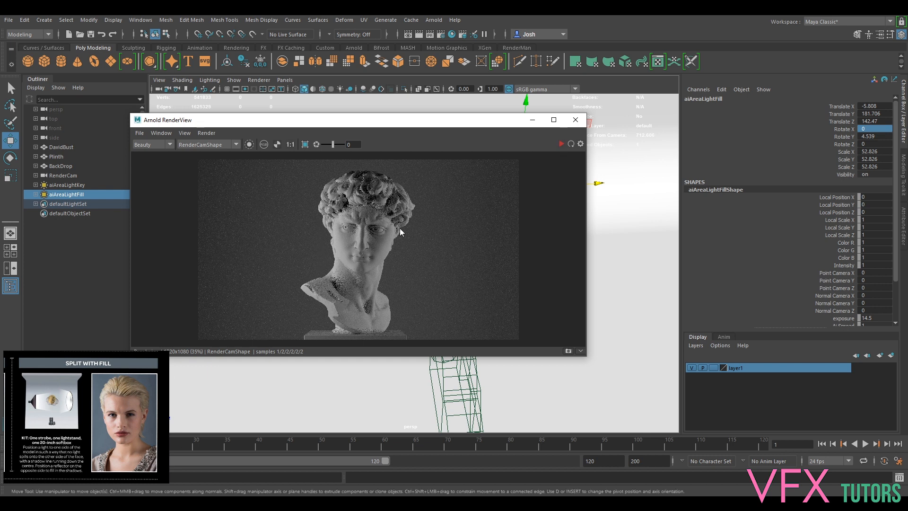
Compare the light and shadow on the rendered bust's face with the split-with-fill reference portrait
scroll(370, 234, up, 3)
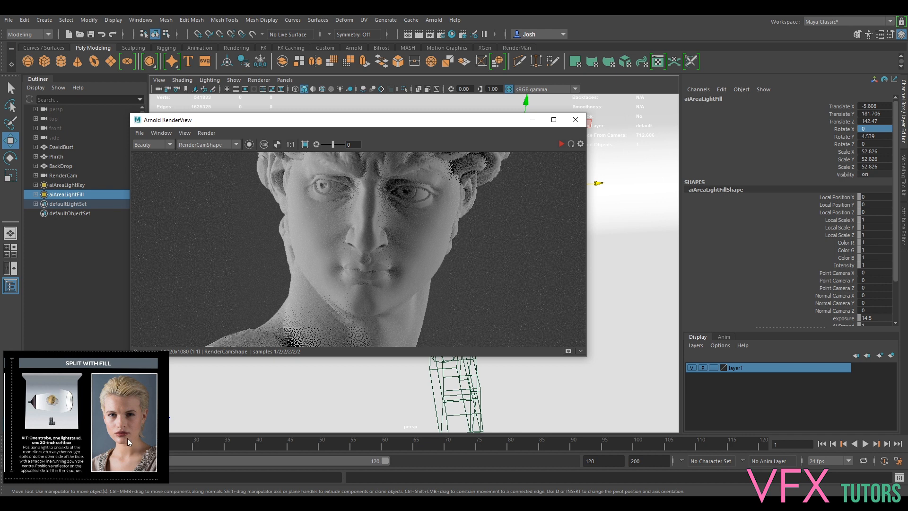
scroll(124, 438, up, 5)
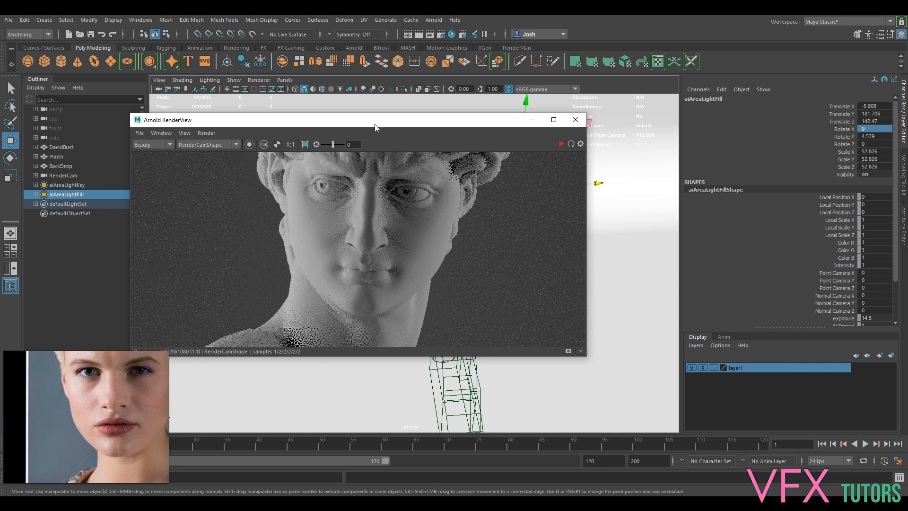
scroll(409, 191, down, 3)
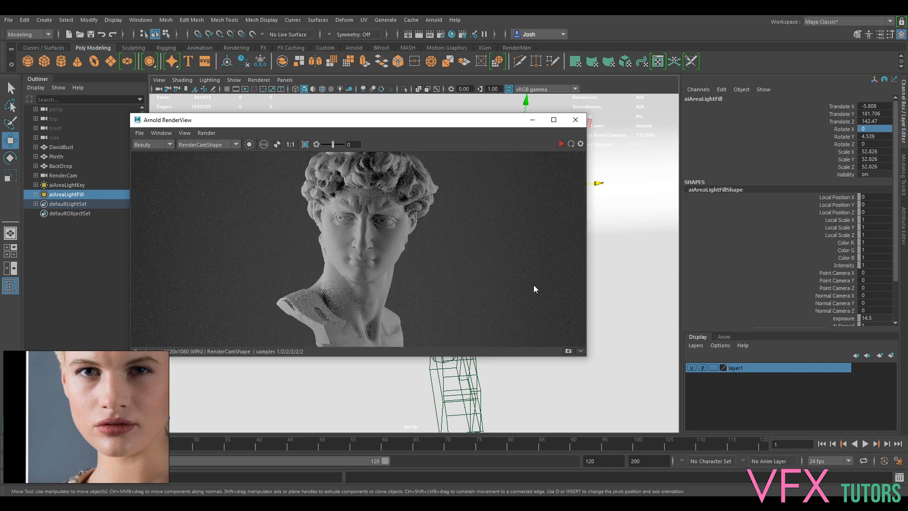
click(368, 224)
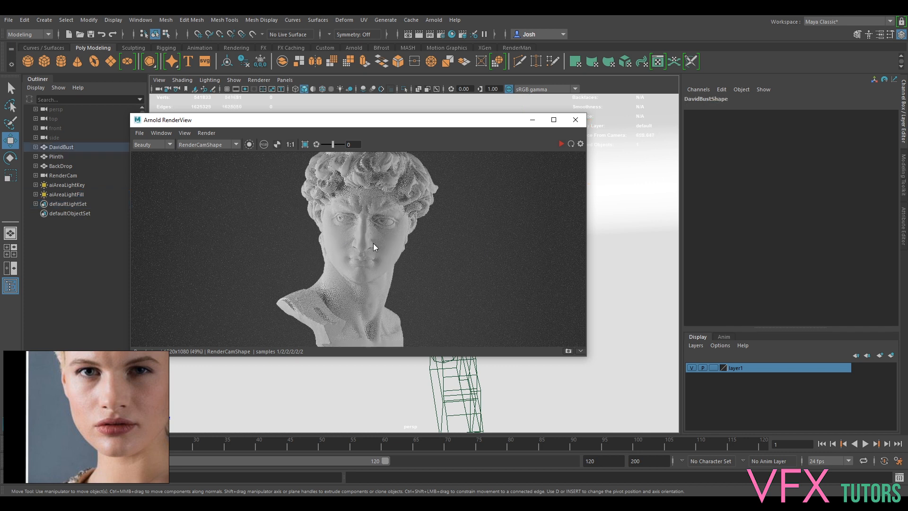
scroll(127, 390, down, 3)
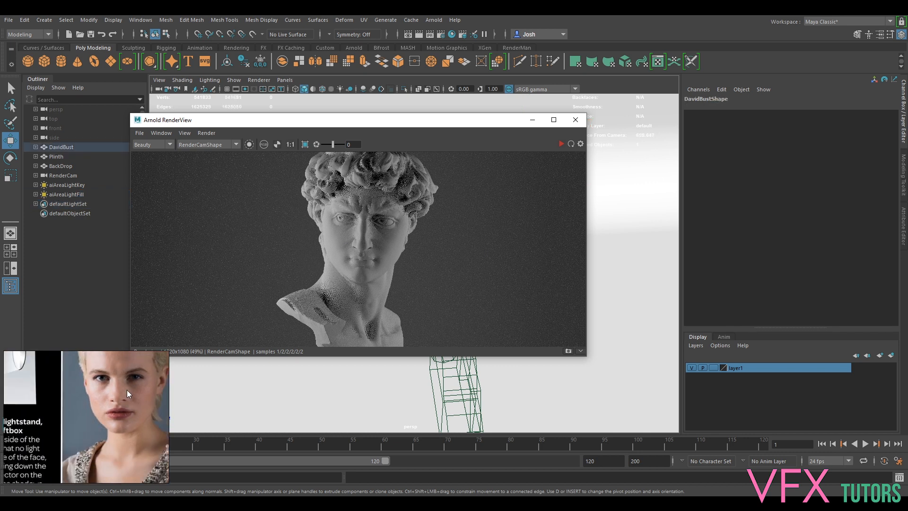
drag(93, 388, 61, 404)
click(378, 223)
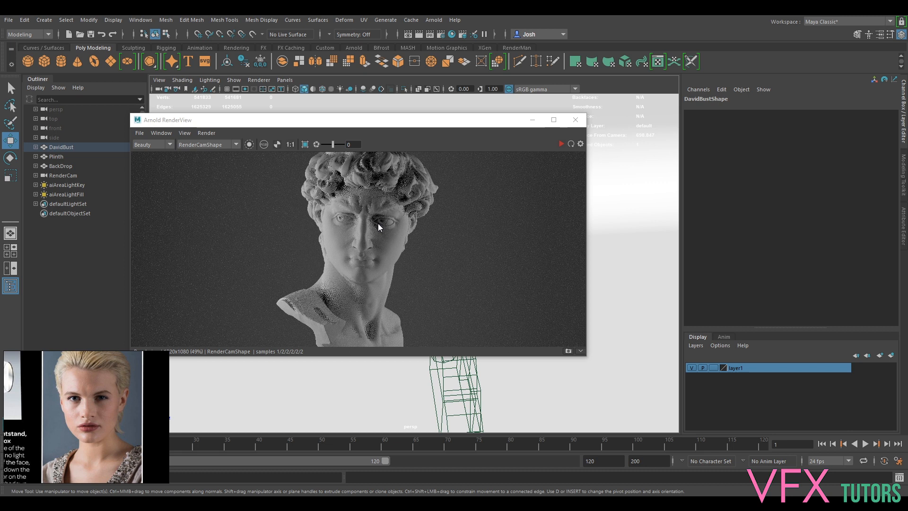
Set the fill light's exposure to 14 and refresh the render
drag(490, 124, 628, 223)
click(515, 191)
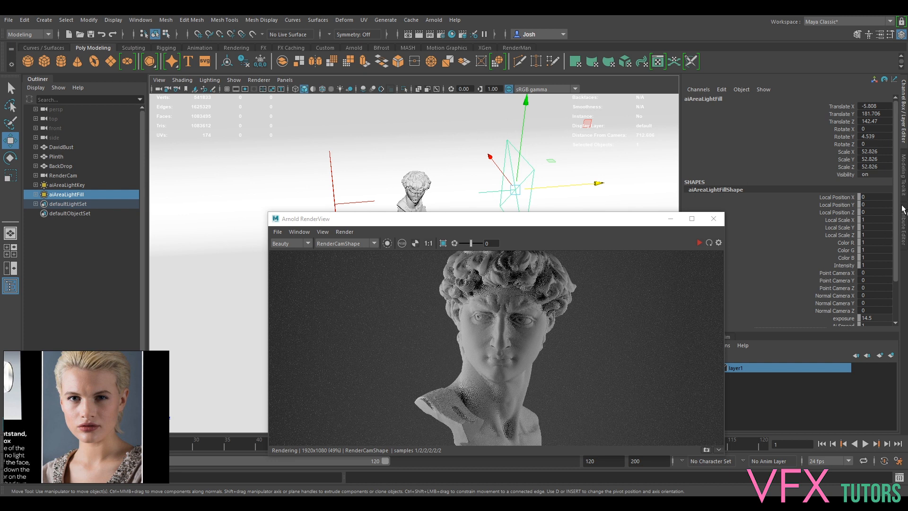
click(903, 221)
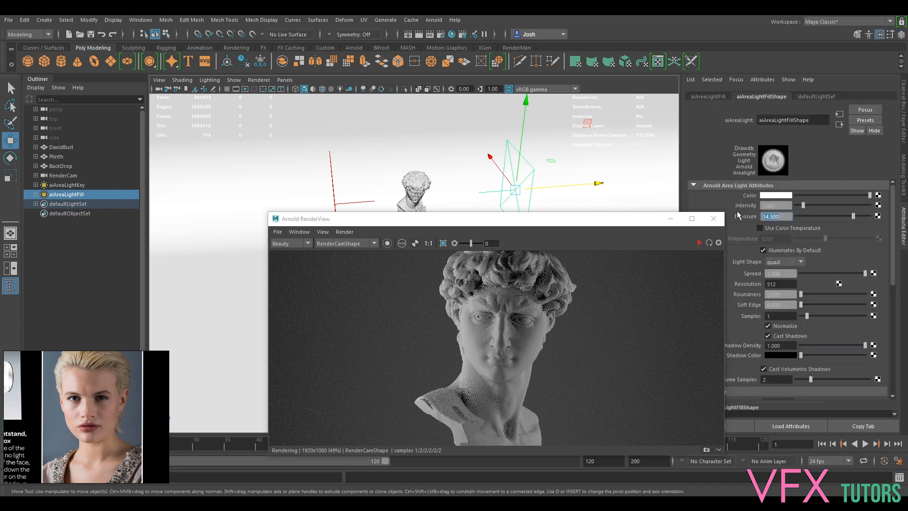
text(14)
key(Return)
click(709, 242)
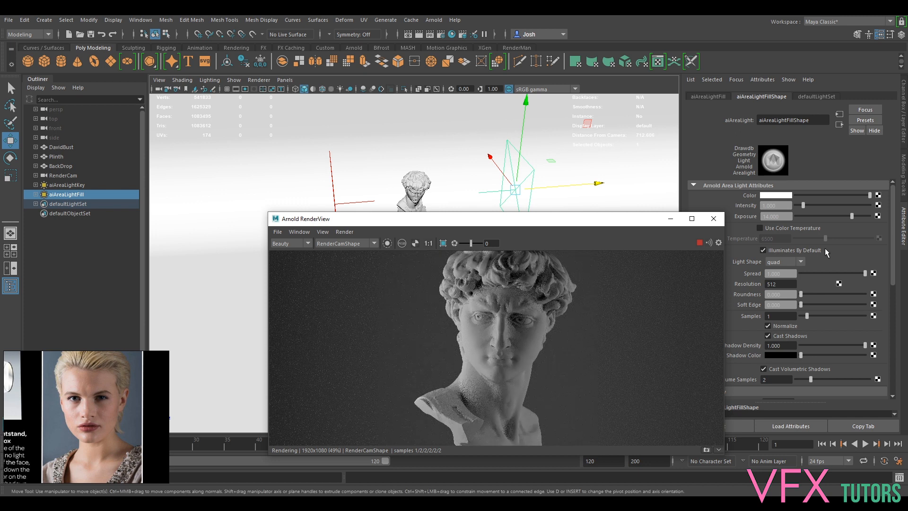
Set the fill light's exposure to 13.8
click(785, 217)
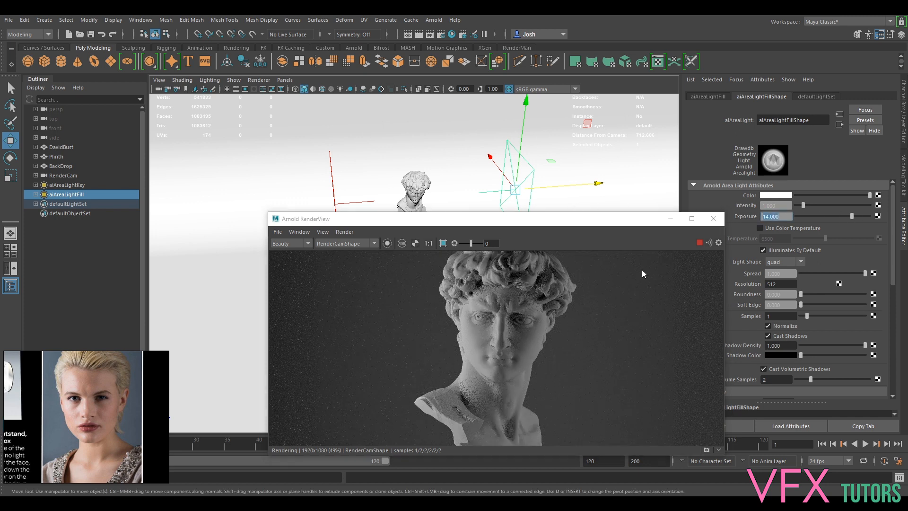
text(13.8)
key(Return)
Try scaling the fill light up uniformly to about 152, render it, and undo the scaling
key(r)
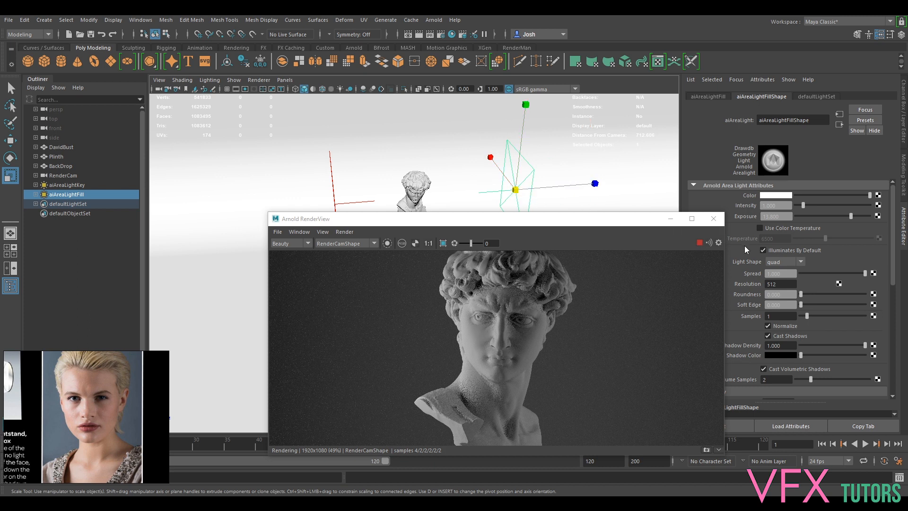
click(697, 242)
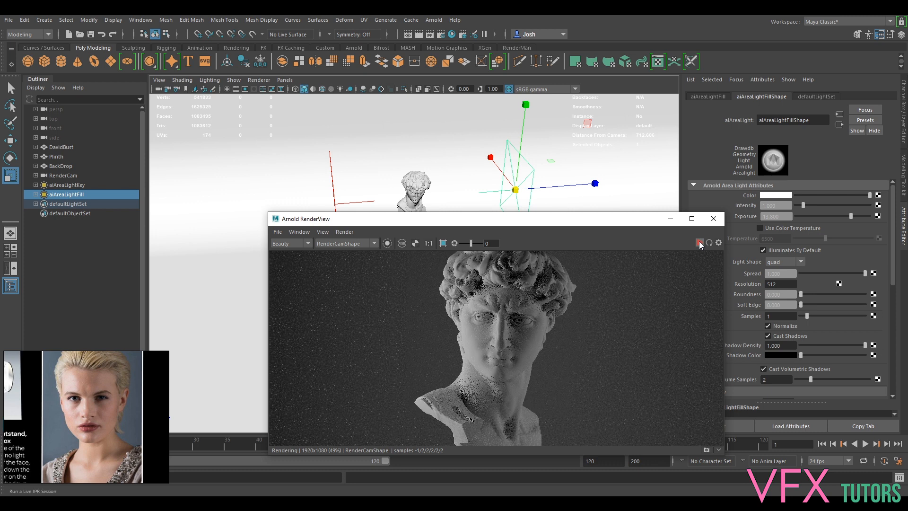
drag(515, 189, 647, 179)
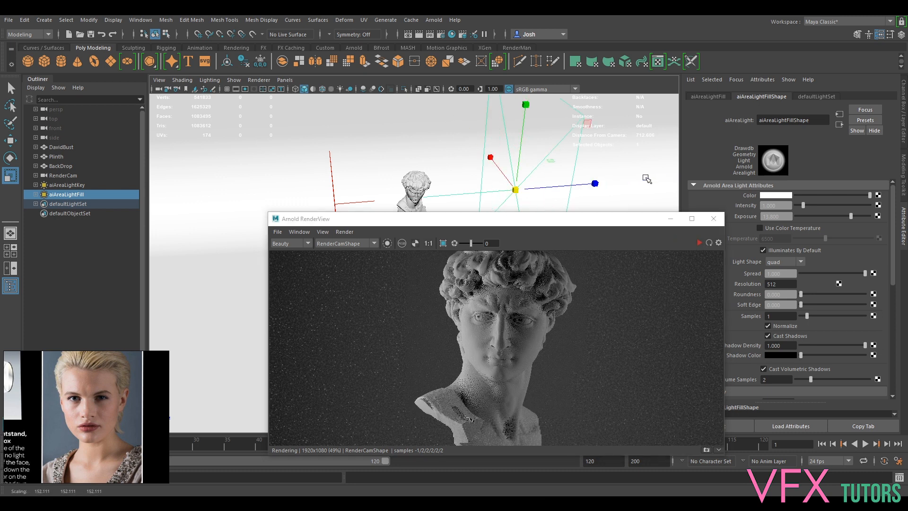
click(700, 244)
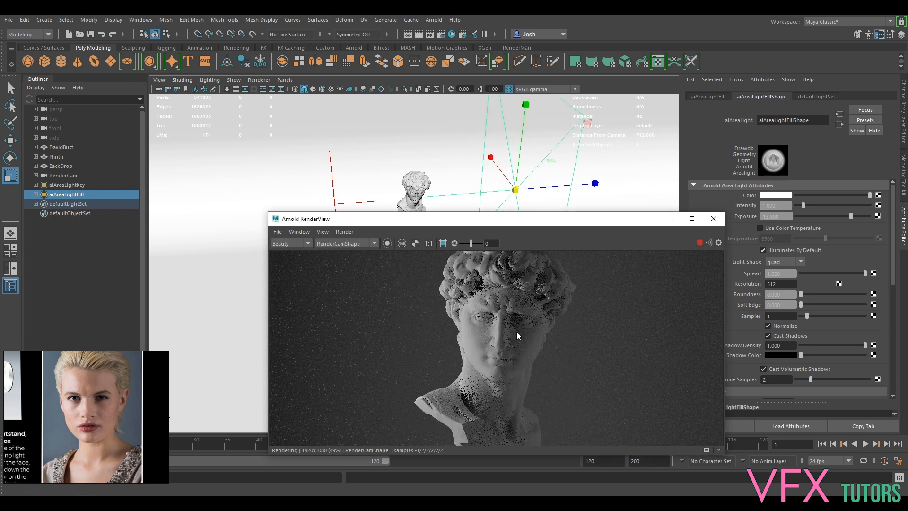
click(699, 243)
key(ctrl+z)
Store a snapshot of the render, enlarge the fill light slightly in all directions, and render again
click(706, 450)
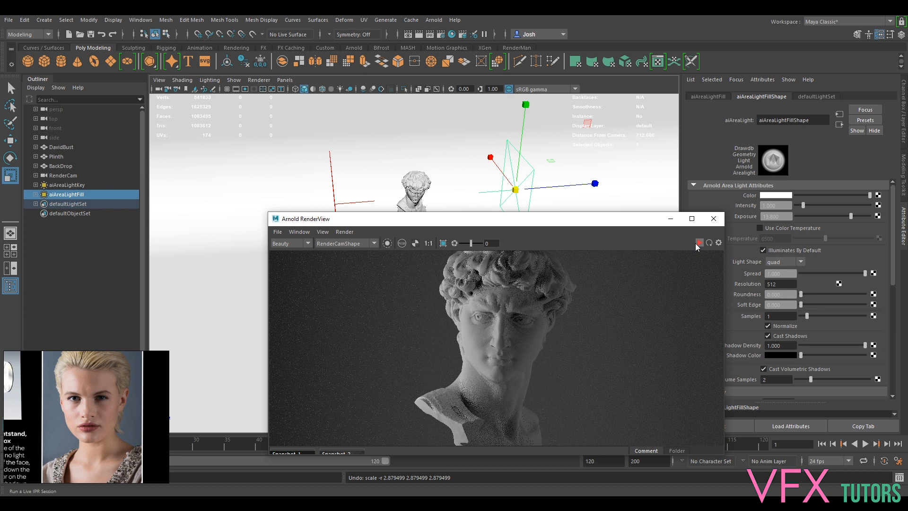
drag(515, 190, 531, 187)
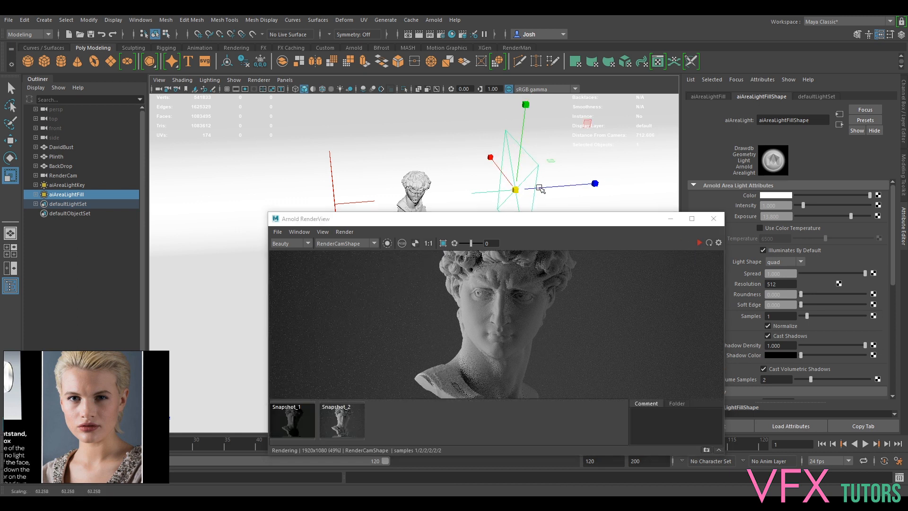
click(780, 273)
text(2)
drag(516, 189, 534, 189)
click(700, 243)
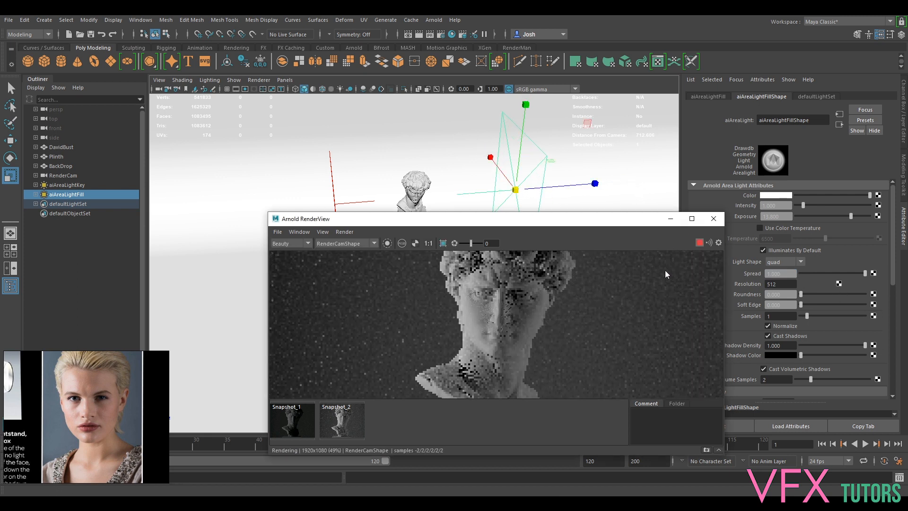
Move the render window clear of the fill light and scale the light up a little further
drag(546, 219, 530, 170)
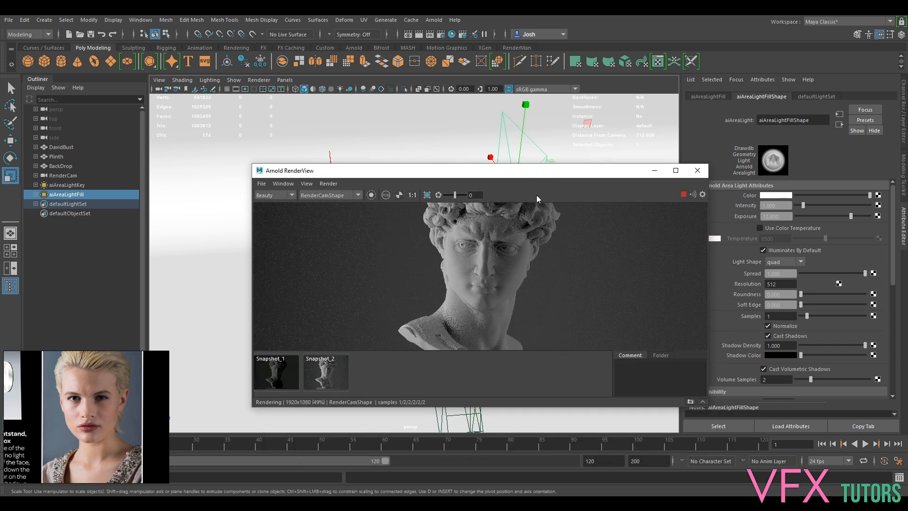
drag(530, 171, 544, 227)
click(517, 190)
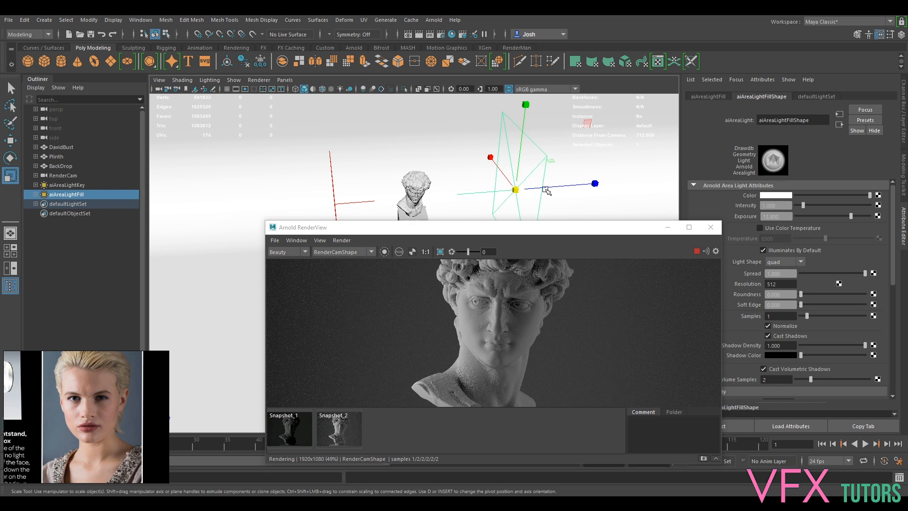
drag(729, 259, 686, 252)
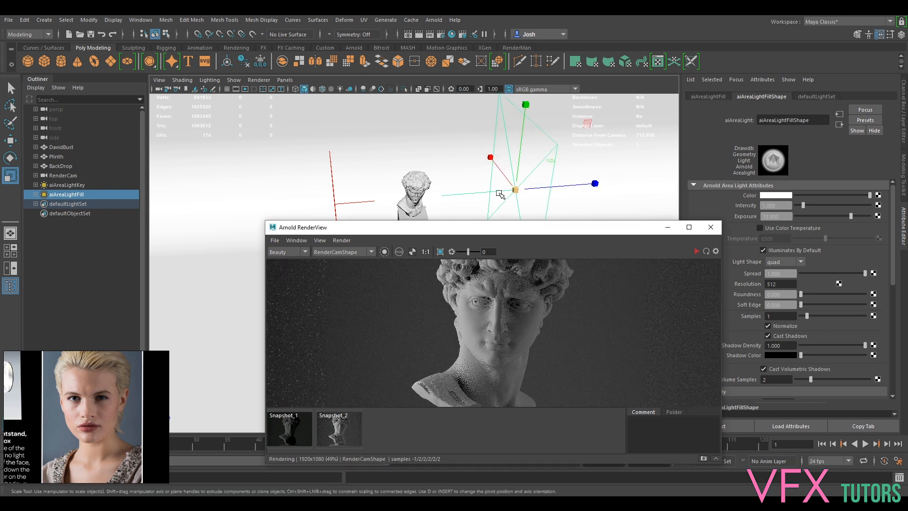
Shift the fill light towards the camera side of the bust, rotate it about Y to aim at the bust, and render
alt+drag(517, 191, 428, 153)
key(w)
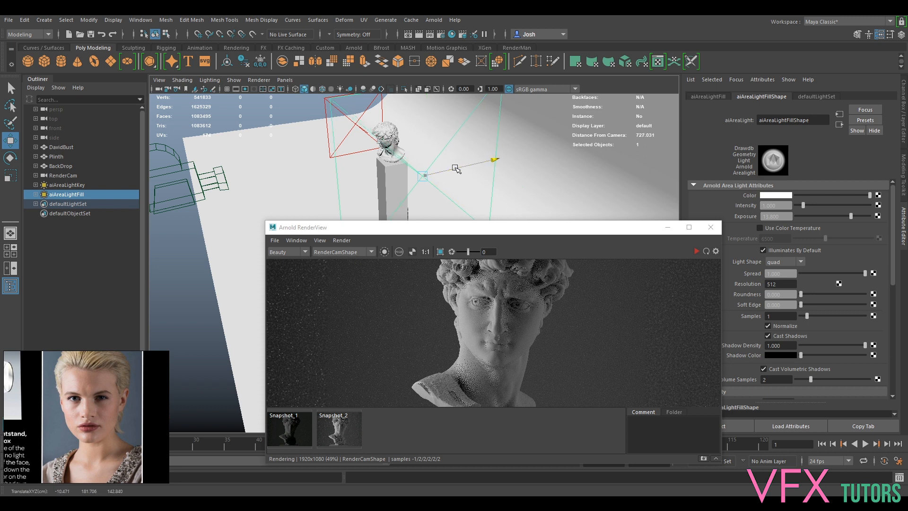
key(e)
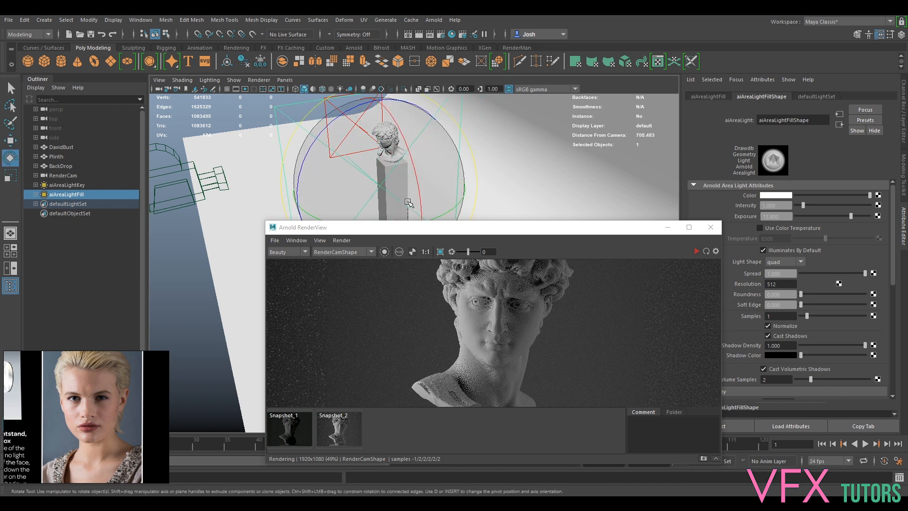
alt+middle_drag(482, 204, 521, 148)
drag(429, 163, 384, 158)
click(696, 251)
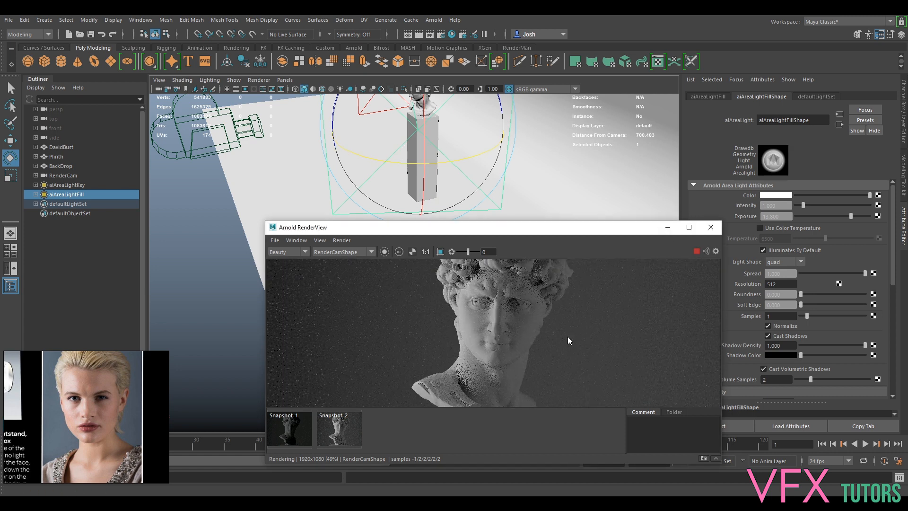
click(696, 252)
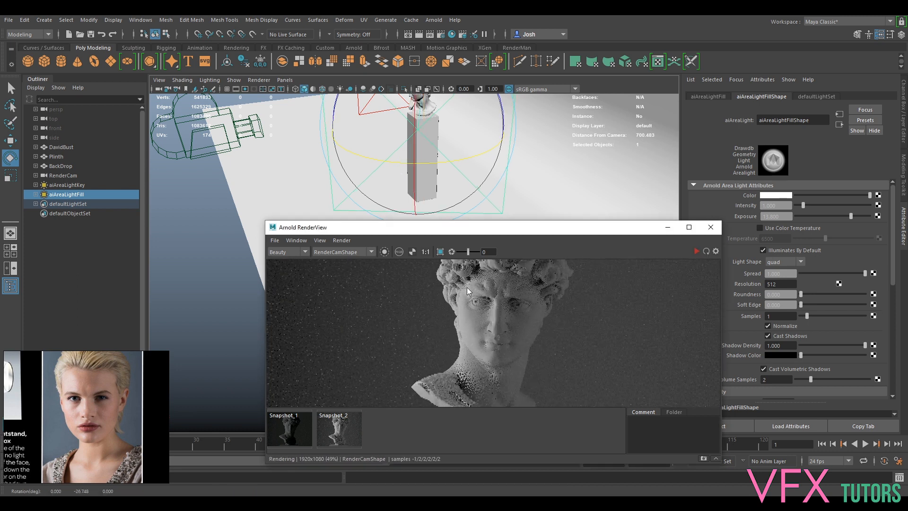
Check the fill on the bust's shadow side, set the fill light's exposure to 13.6, and render
alt+middle_drag(448, 131, 389, 191)
alt+drag(389, 190, 470, 176)
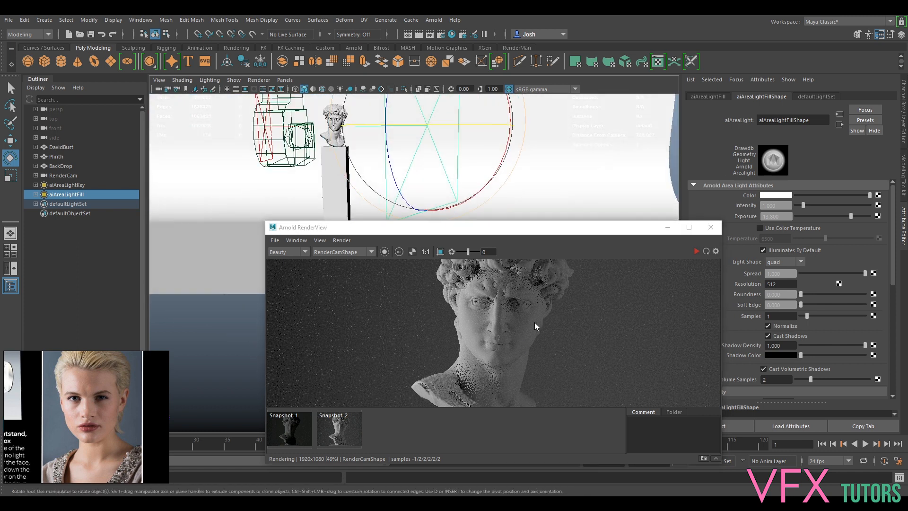
scroll(499, 296, up, 2)
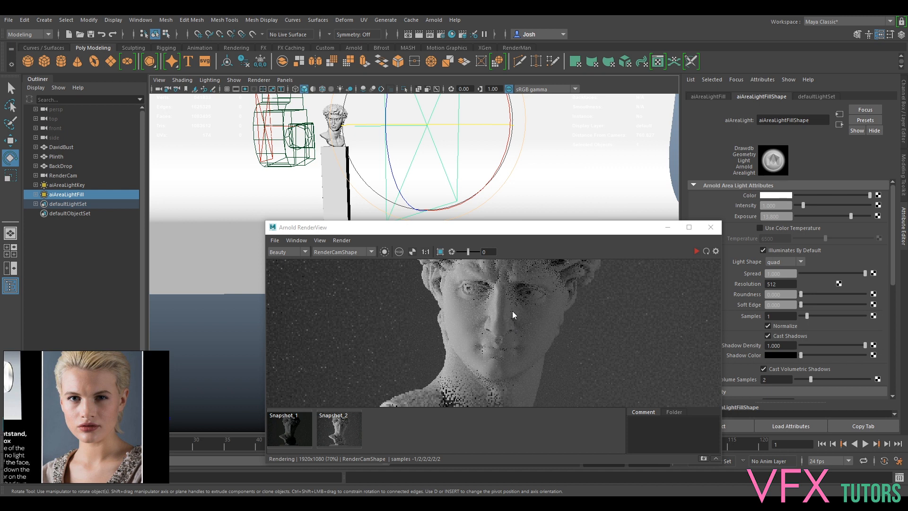
alt+drag(504, 167, 543, 162)
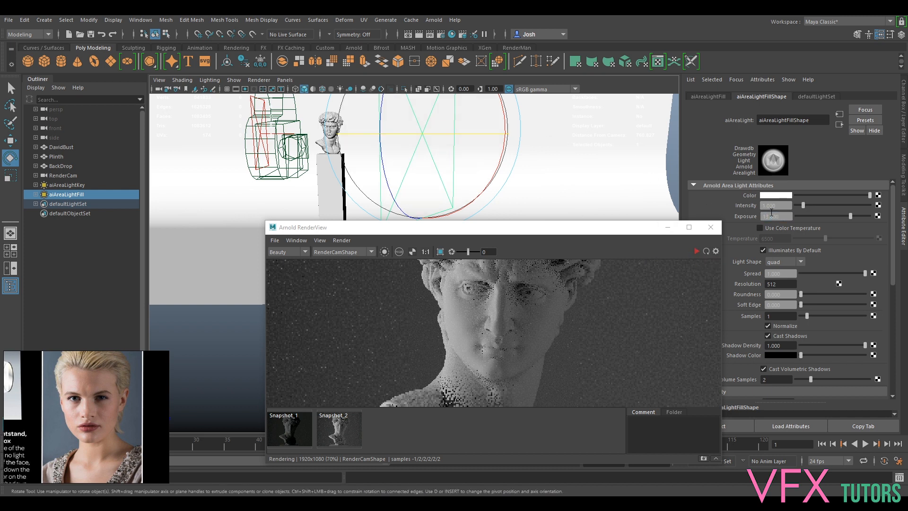
click(696, 251)
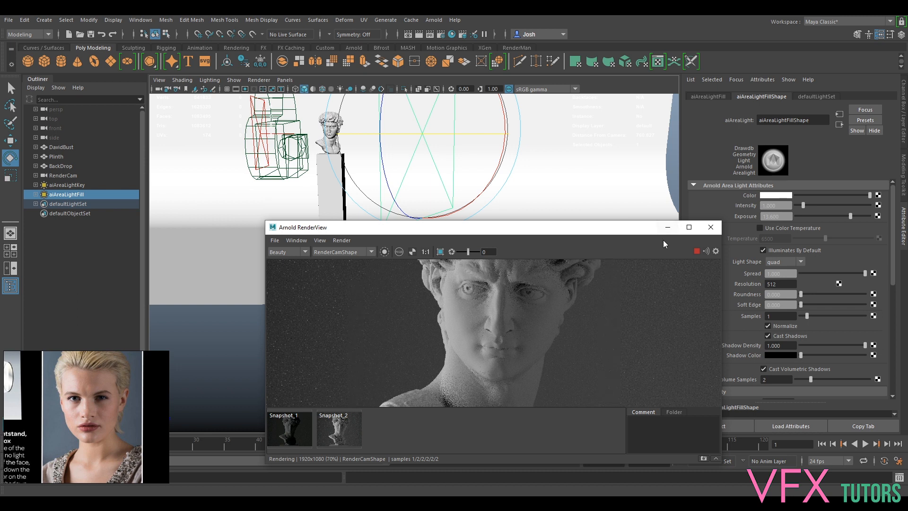
Set the fill light's exposure to 13.5 and render the bust to check the result
click(696, 251)
drag(782, 217, 773, 216)
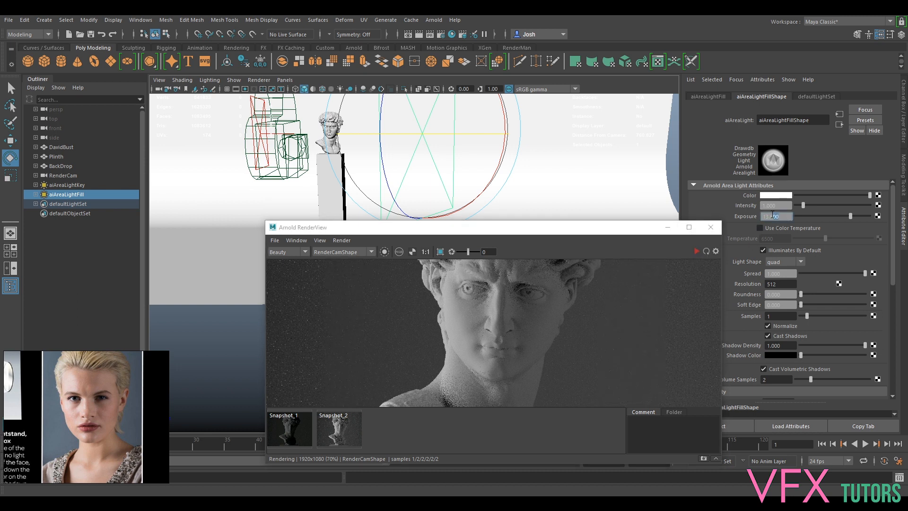
key(Return)
click(697, 251)
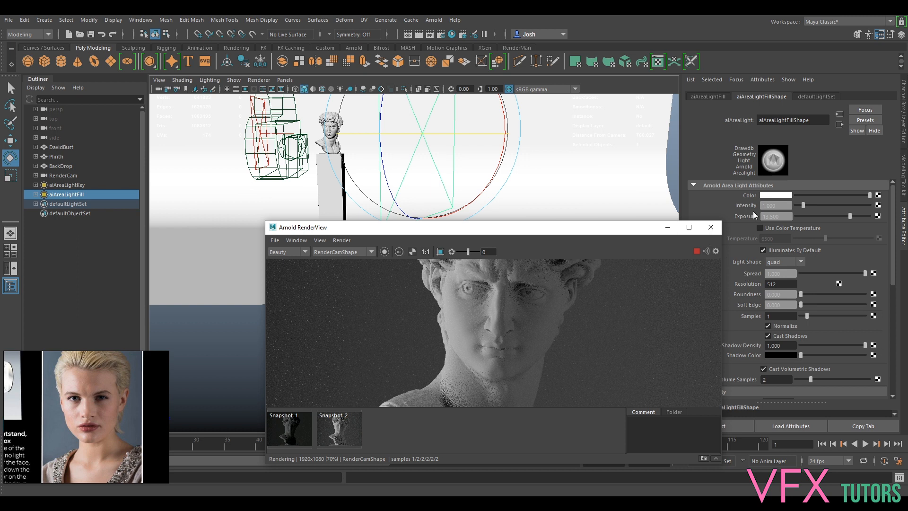
click(773, 216)
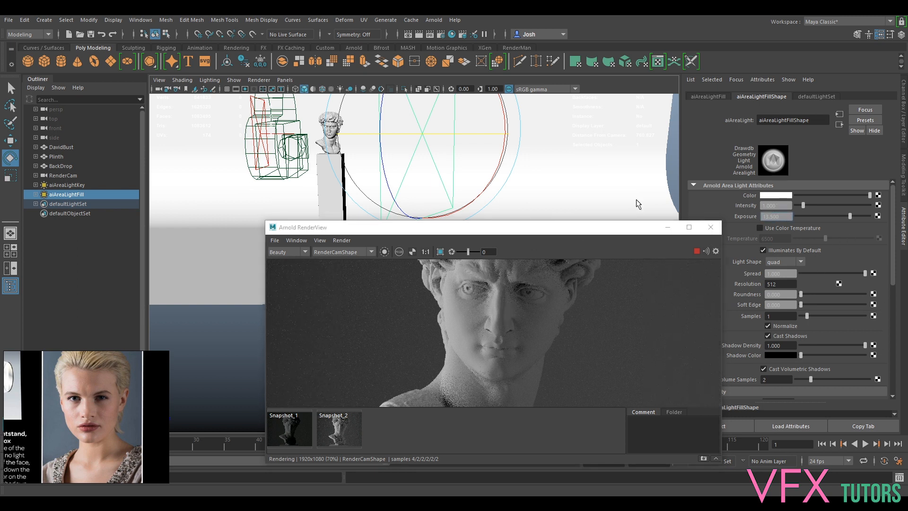
click(697, 252)
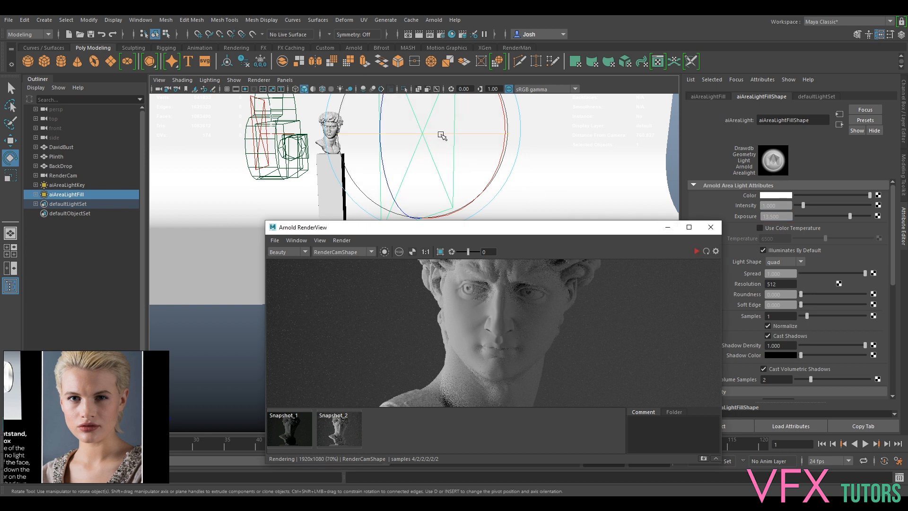
Scale the fill light up a little in all directions and render again
key(r)
drag(422, 135, 454, 138)
click(697, 252)
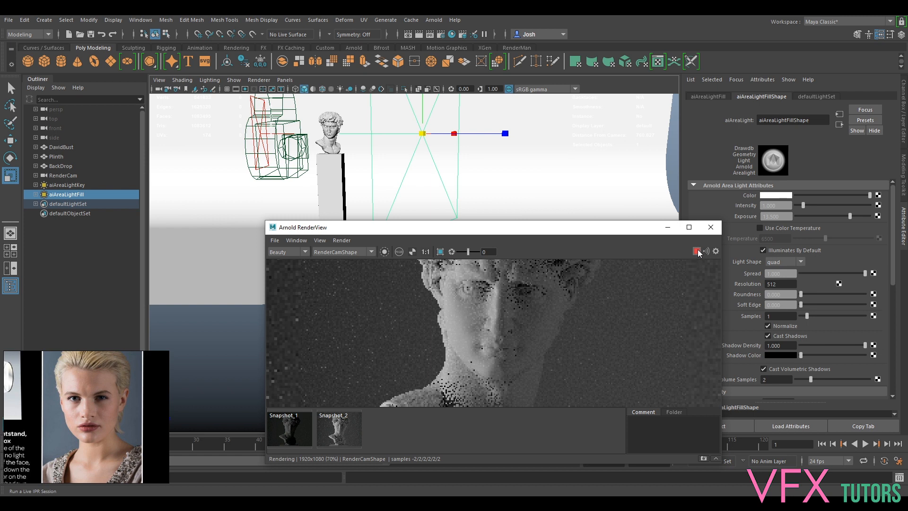
Lower the fill light's spread to about 0.7, judging the change in the live render
click(698, 251)
drag(866, 274, 858, 273)
click(696, 251)
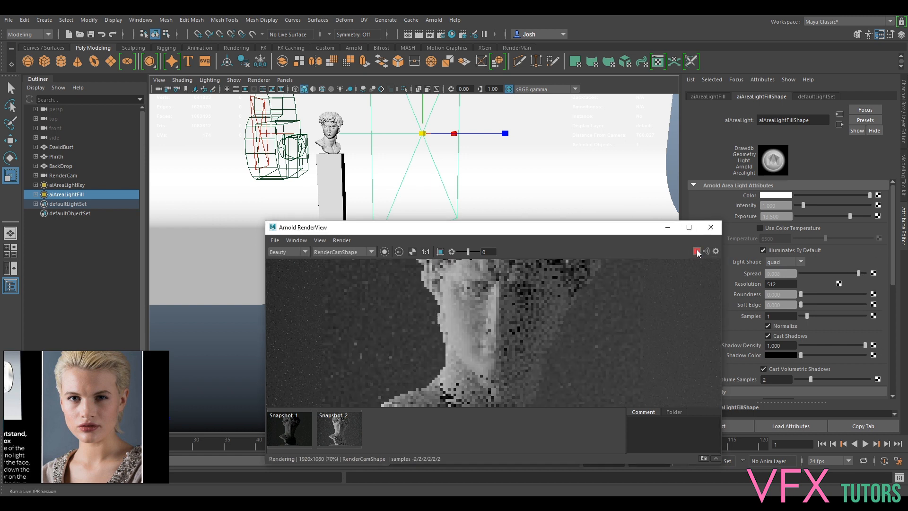
drag(852, 266, 842, 273)
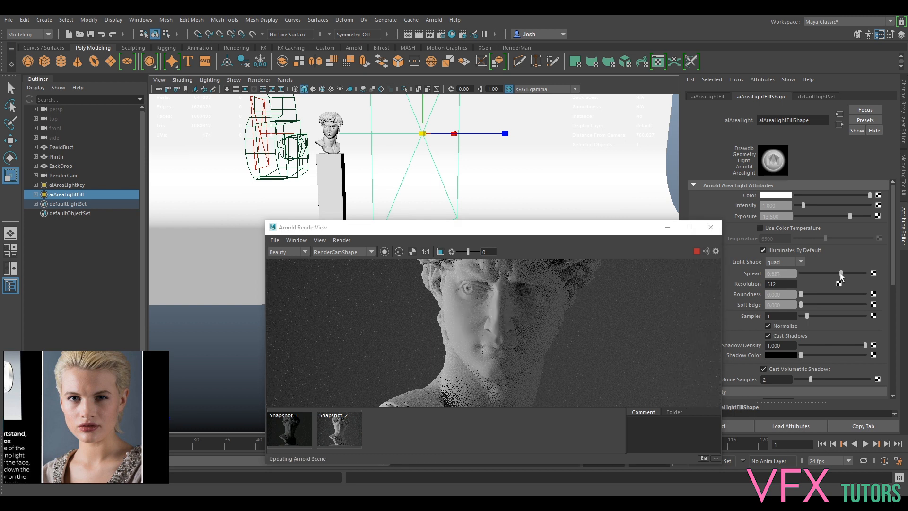
drag(845, 275, 834, 275)
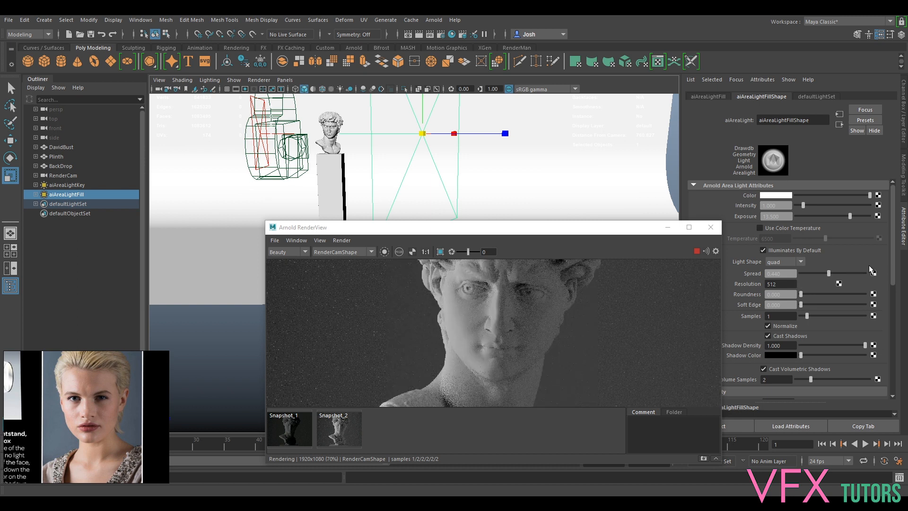
drag(838, 275, 846, 274)
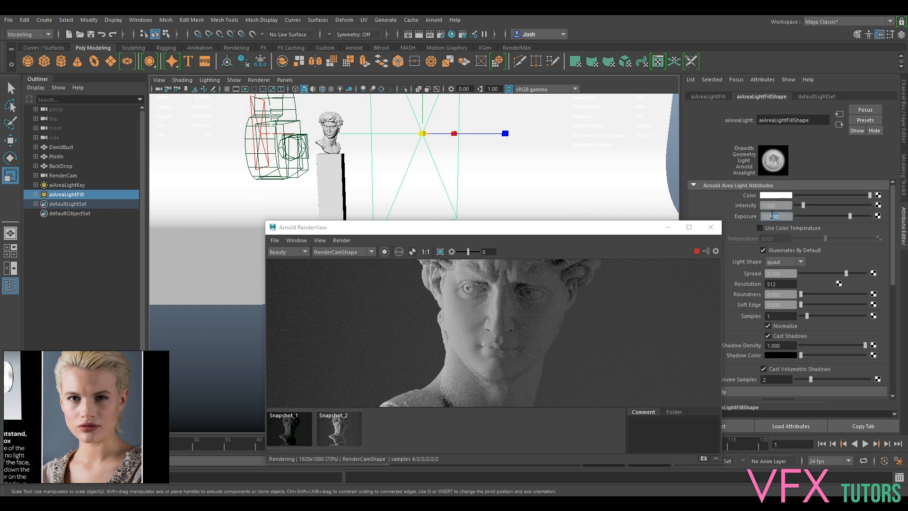
Set the fill light's exposure to 14 and stop the render once it has updated
key(Return)
drag(785, 216, 636, 217)
text(14)
key(Return)
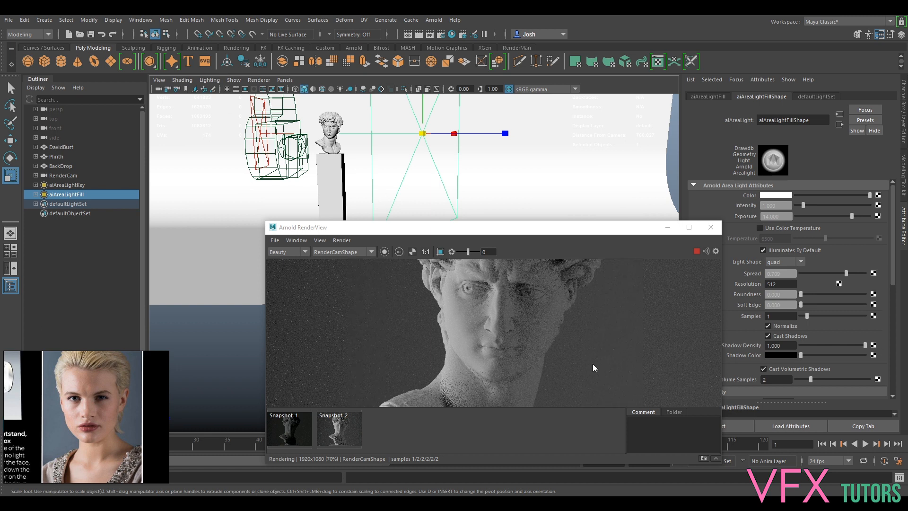
click(697, 251)
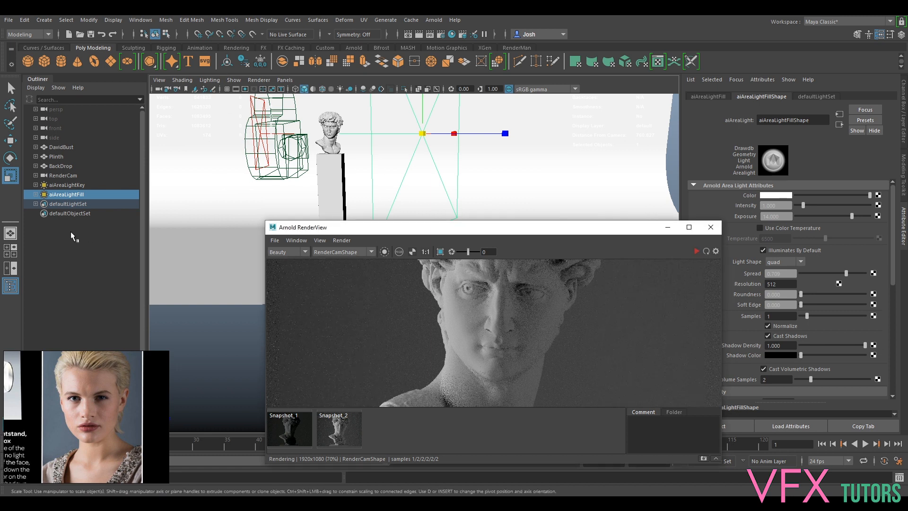
Select the key light, start the live render, and narrow the light's spread to about 0.72
click(81, 185)
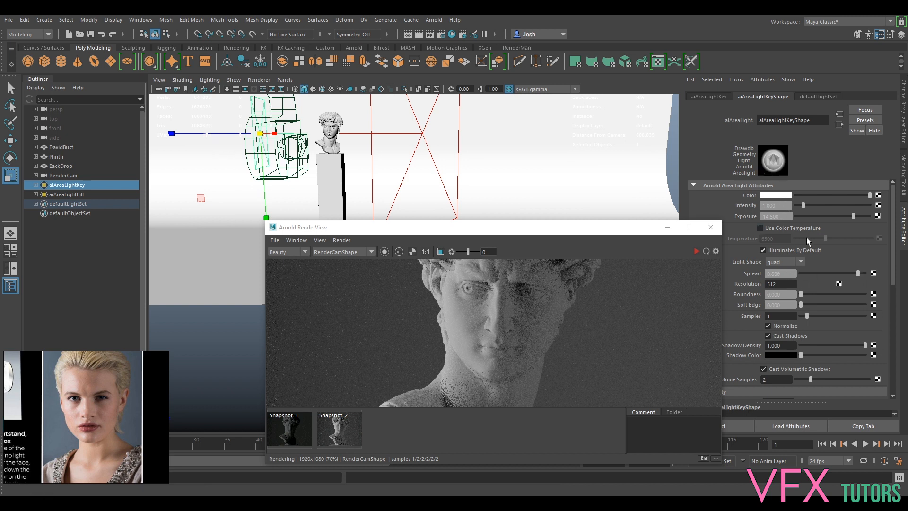
click(696, 252)
drag(858, 273, 847, 274)
Set the key light's exposure to 14.8 and widen its spread to about 0.82, updating the render
text(8)
key(Return)
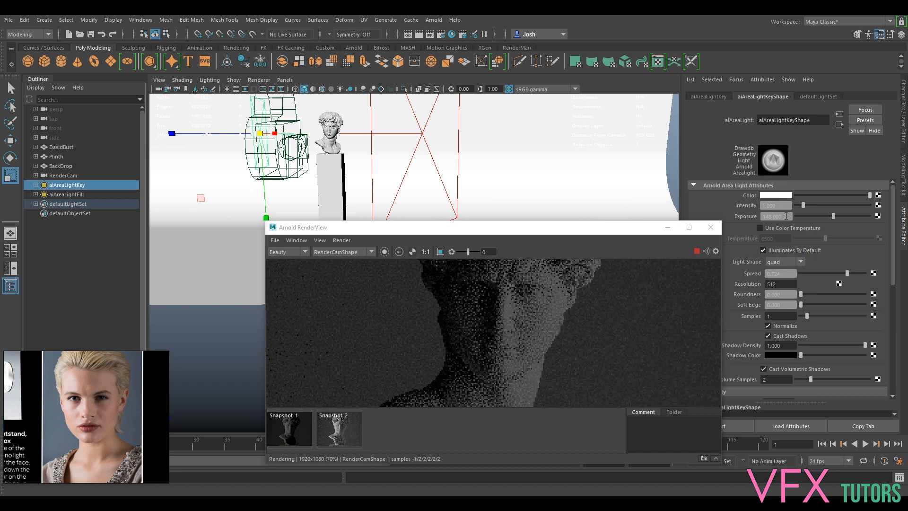
double_click(767, 216)
text(14.8)
key(Return)
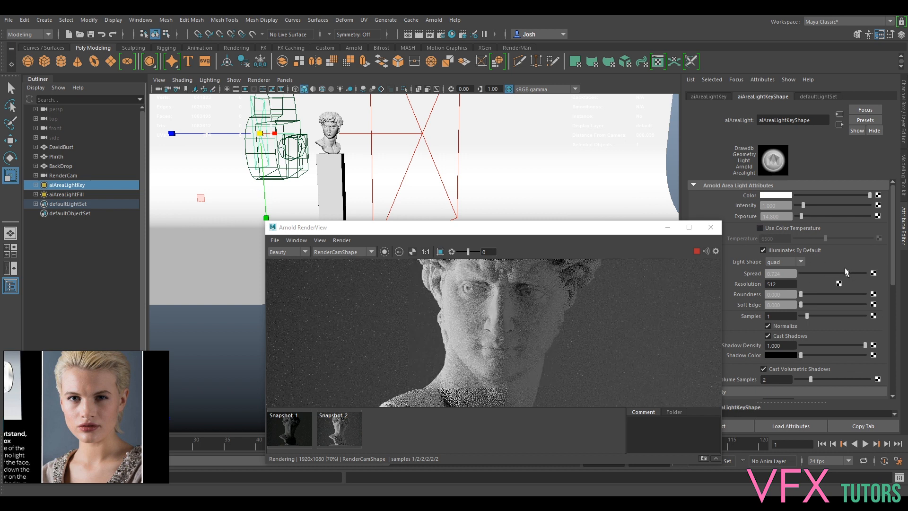
drag(847, 274, 853, 274)
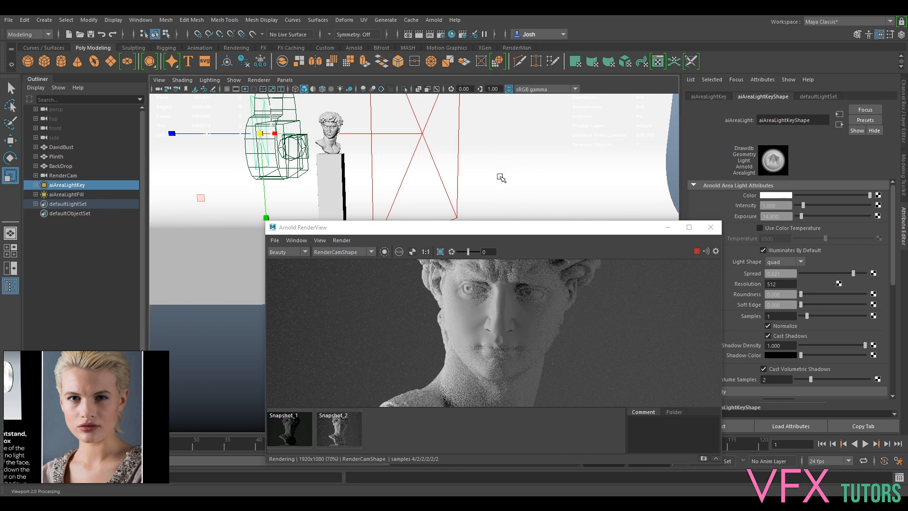
click(697, 252)
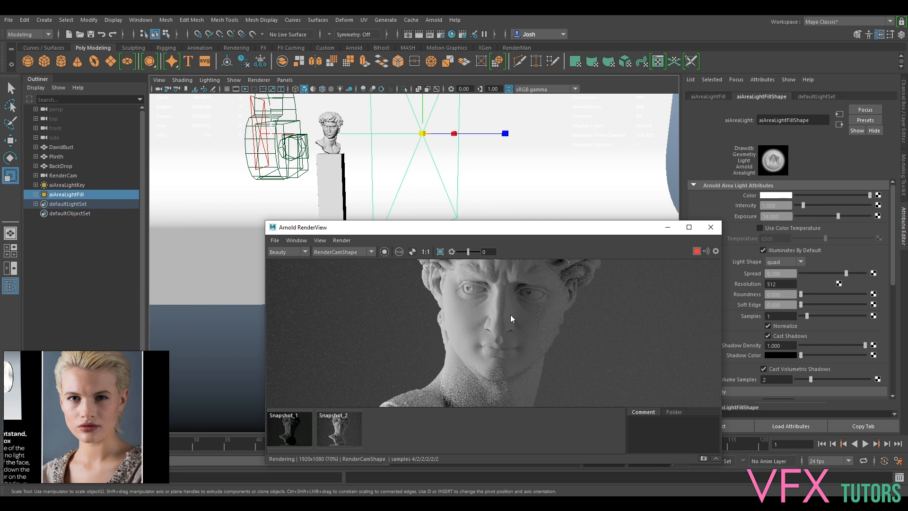
Set the fill light's exposure to 14.5 and check the bust in a fresh render
click(775, 216)
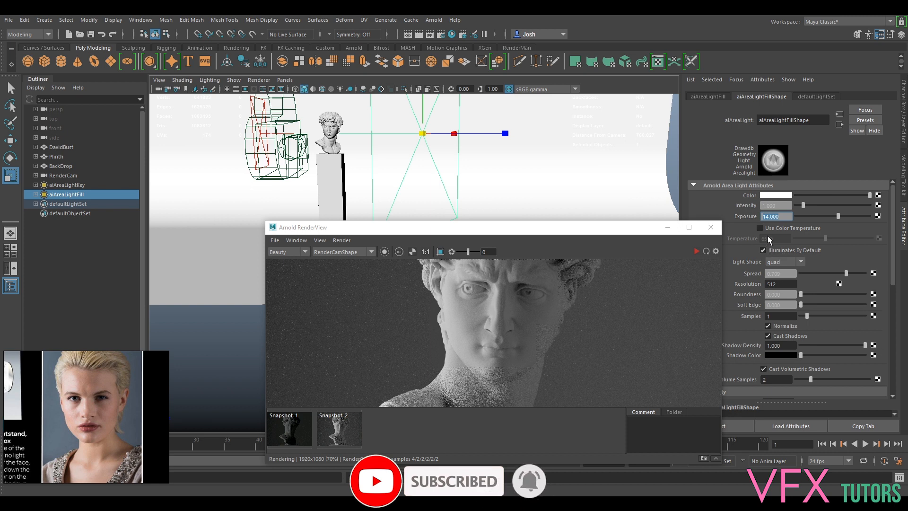
text(145)
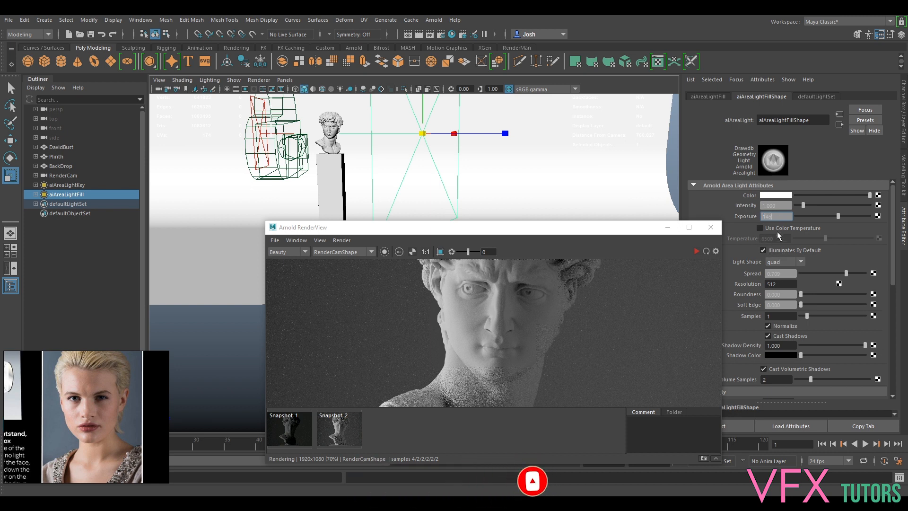
key(Return)
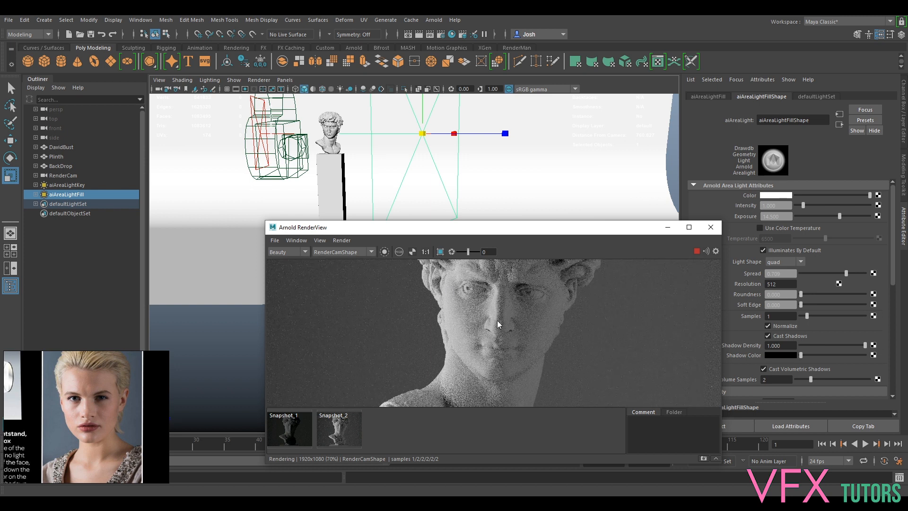
Show the whole bust in the render view, stop rendering, and store a new snapshot
scroll(510, 332, down, 2)
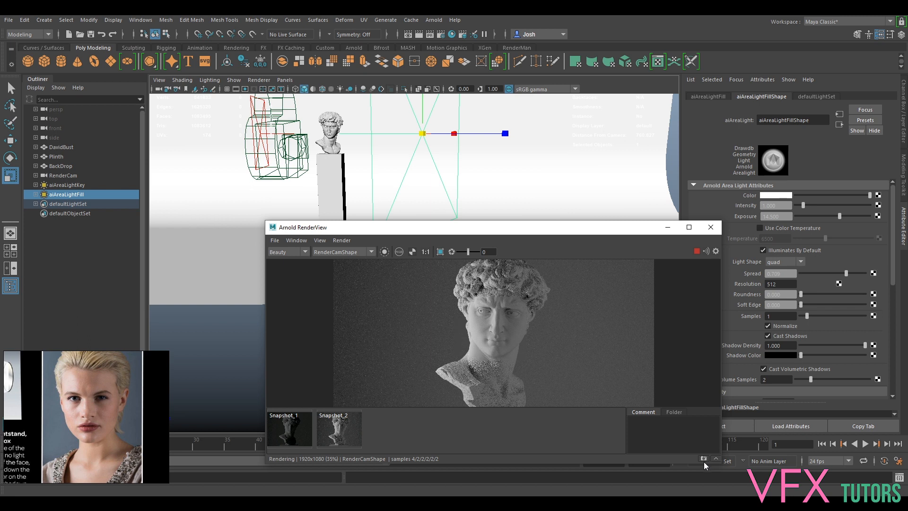
click(696, 252)
click(703, 459)
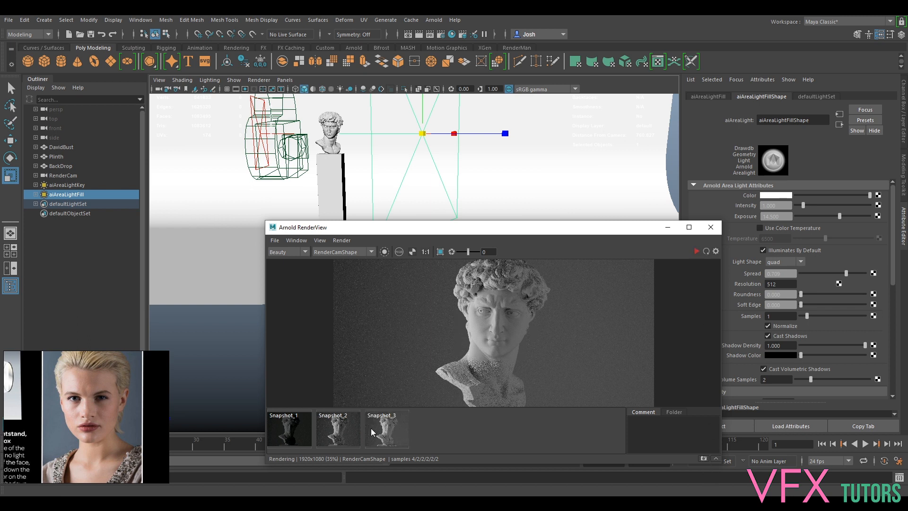
Compare the three stored snapshots to judge how the fill changes the shadow side of the bust
click(351, 431)
click(387, 428)
click(338, 428)
click(296, 433)
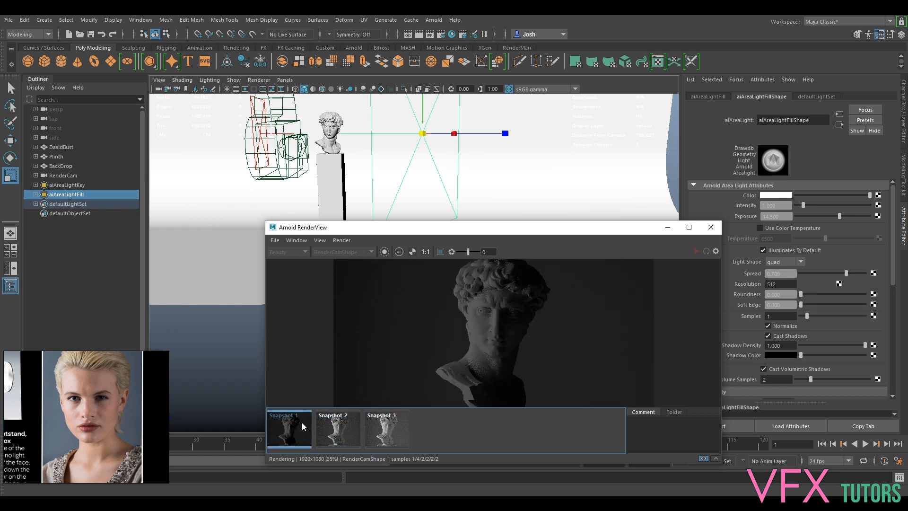
click(337, 431)
click(289, 428)
click(350, 435)
click(386, 433)
click(338, 431)
click(385, 433)
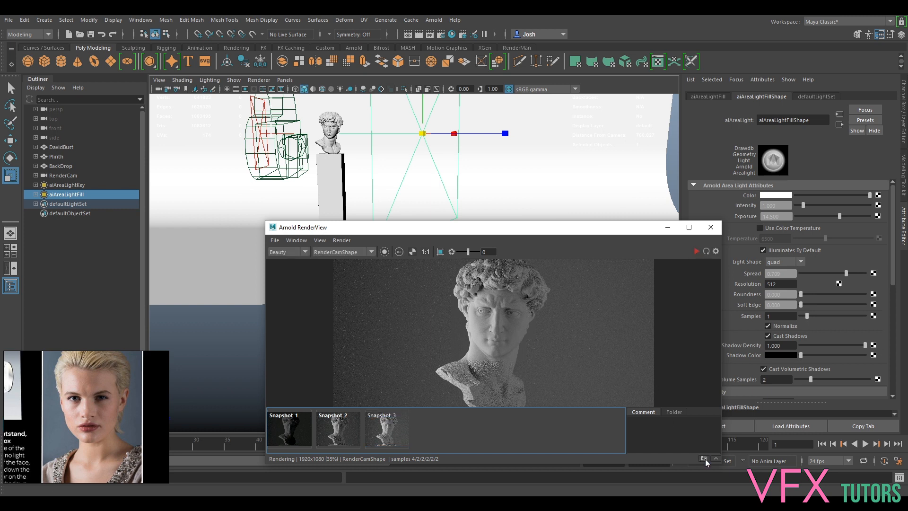
Render again and view the light layout from above with the render window moved clear of it
click(696, 251)
scroll(543, 322, down, 2)
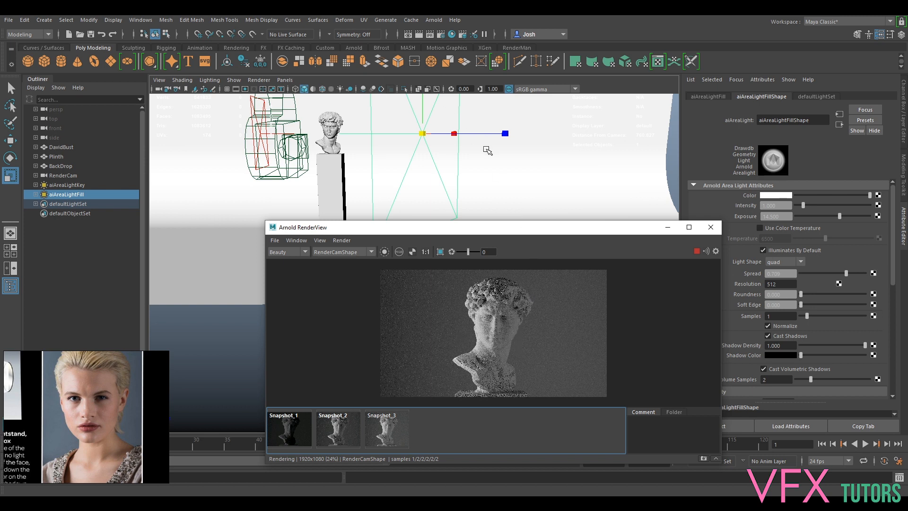
alt+drag(487, 154, 470, 216)
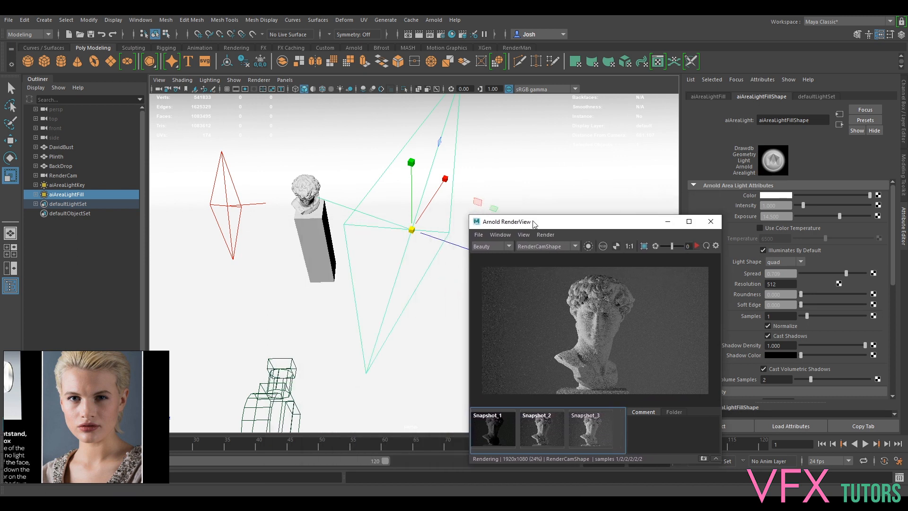
drag(534, 222, 671, 165)
alt+drag(356, 202, 448, 220)
click(833, 189)
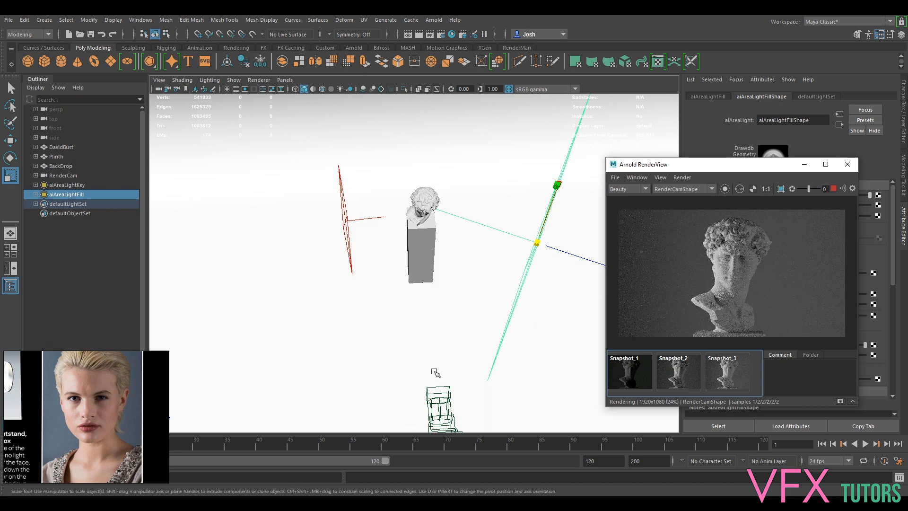
Examine the Split with Fill diagram on the reference sheet and compare its portrait with the rendered bust
middle_drag(58, 438, 120, 399)
scroll(80, 439, down, 5)
scroll(67, 412, up, 1)
middle_drag(68, 412, 59, 391)
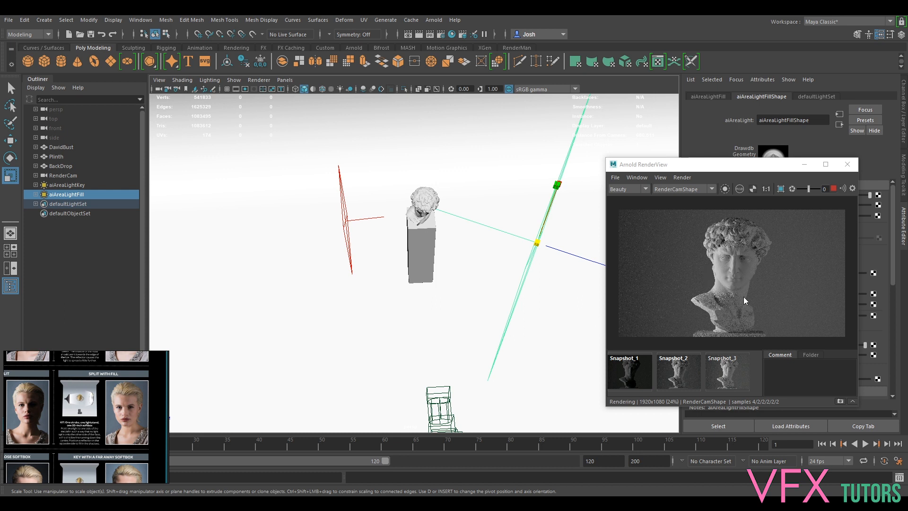
scroll(756, 286, up, 2)
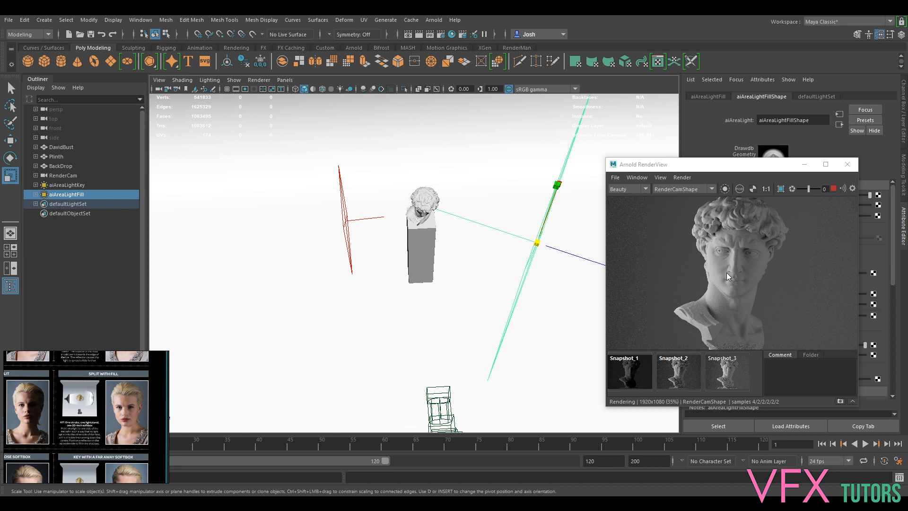
scroll(793, 269, down, 2)
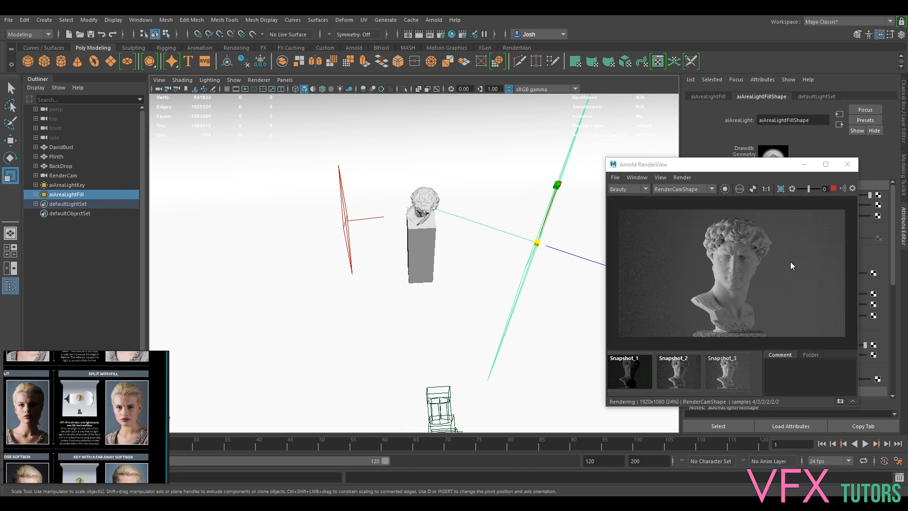